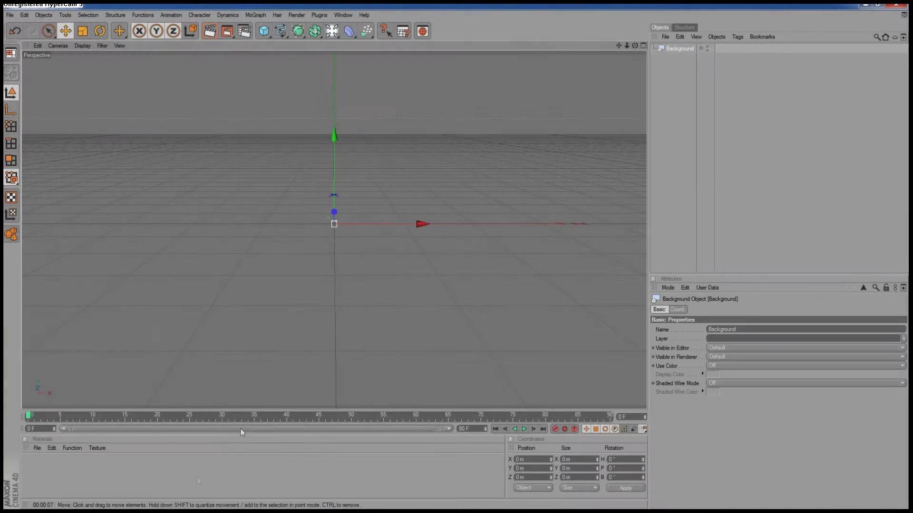
- Create a default material named Mat in the empty Material Manager
double_click(199, 476)
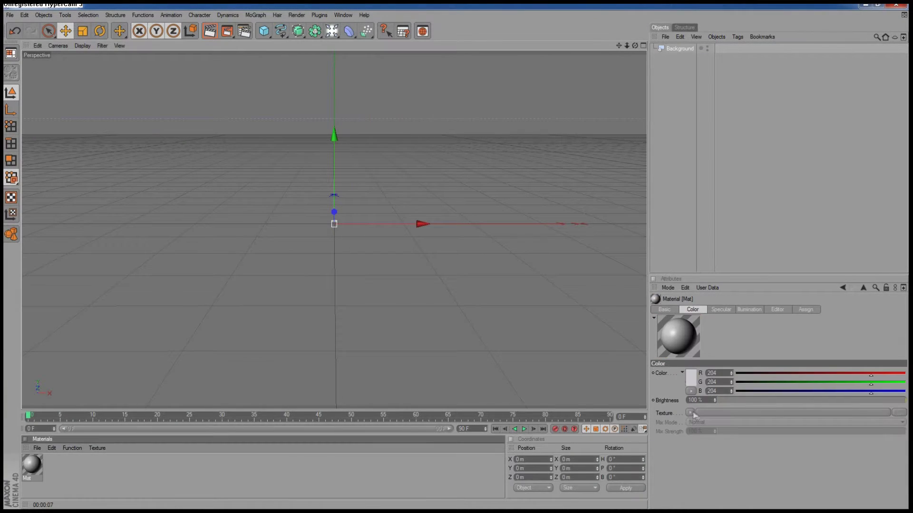
- Load the Desktop car image as Mat's Color texture and apply Mat to the Background
left_click(689, 413)
left_click(40, 75)
type("ni")
left_click(140, 245)
left_click(372, 250)
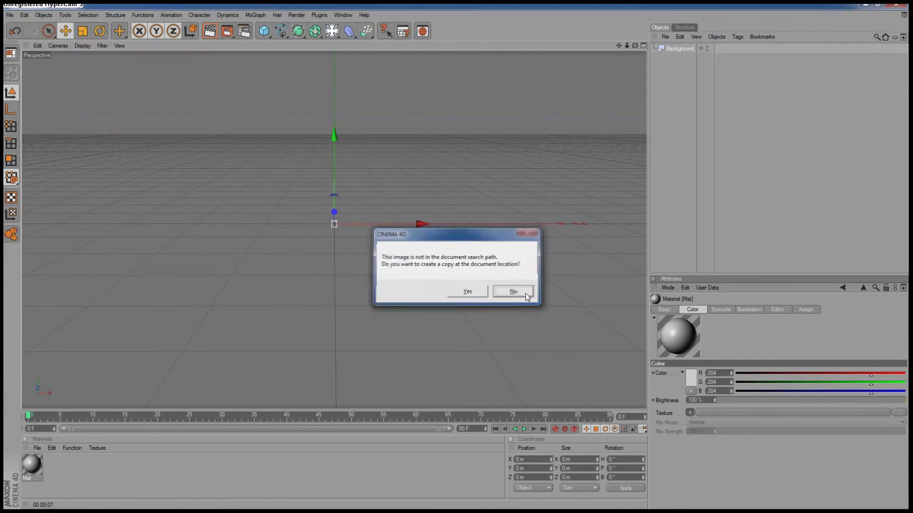
left_click(520, 293)
left_click_drag(32, 466, 397, 255)
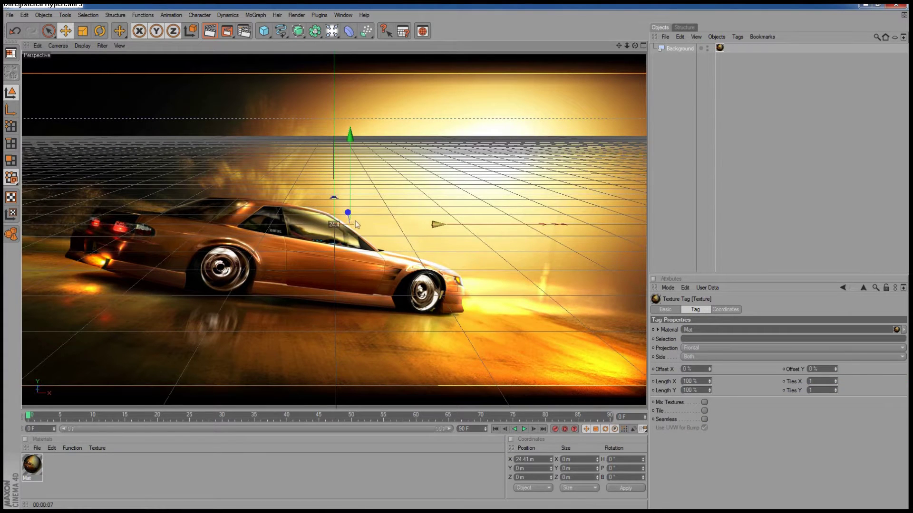
left_click(680, 48)
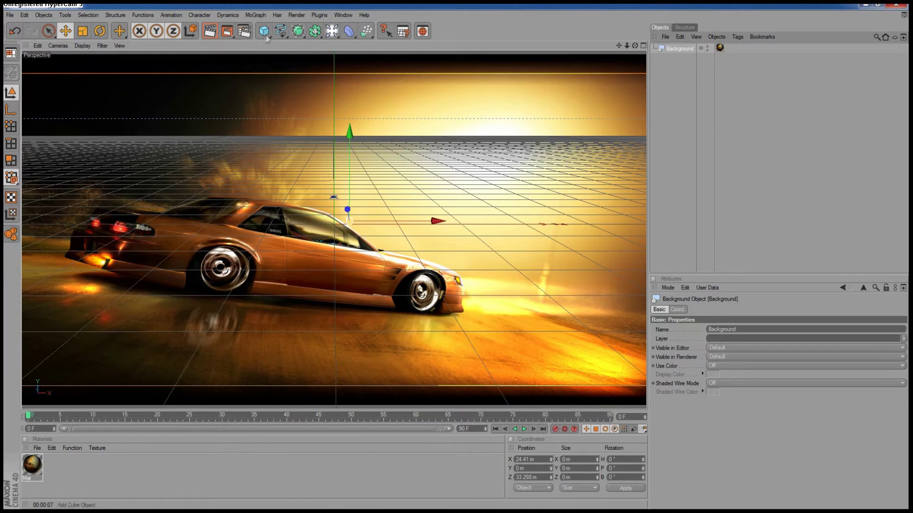
- Add a ground plane, enlarge it and lower it below the car
left_click_drag(333, 190, 253, 126)
left_click_drag(263, 30, 333, 48)
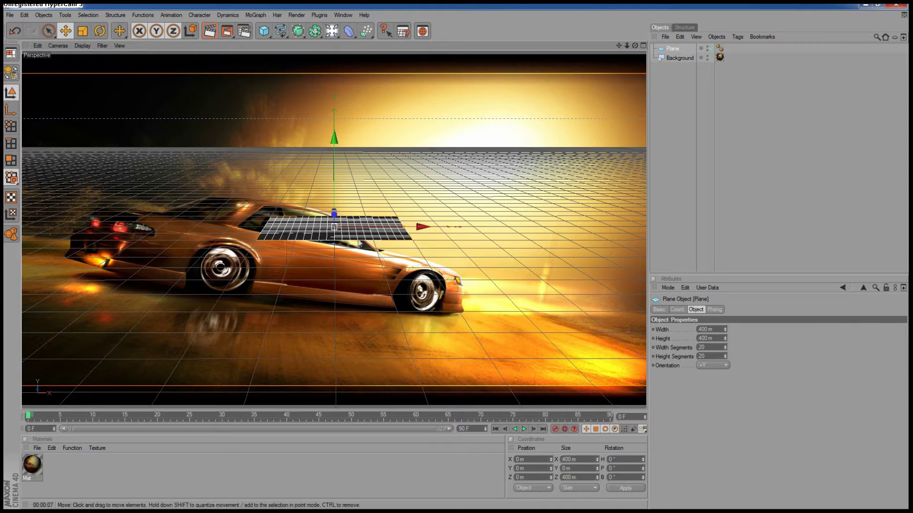
left_click_drag(334, 212, 334, 276)
left_click_drag(408, 362, 508, 362)
mouse_move(334, 335)
left_mouse_down()
mouse_move(341, 327)
mouse_move(495, 328)
left_mouse_up()
mouse_move(345, 276)
left_mouse_down()
mouse_move(345, 380)
mouse_move(346, 276)
left_mouse_up()
- Give the plane a Compositing tag and the background's texture tag, then add a Text object
right_click(673, 48)
left_click(827, 56)
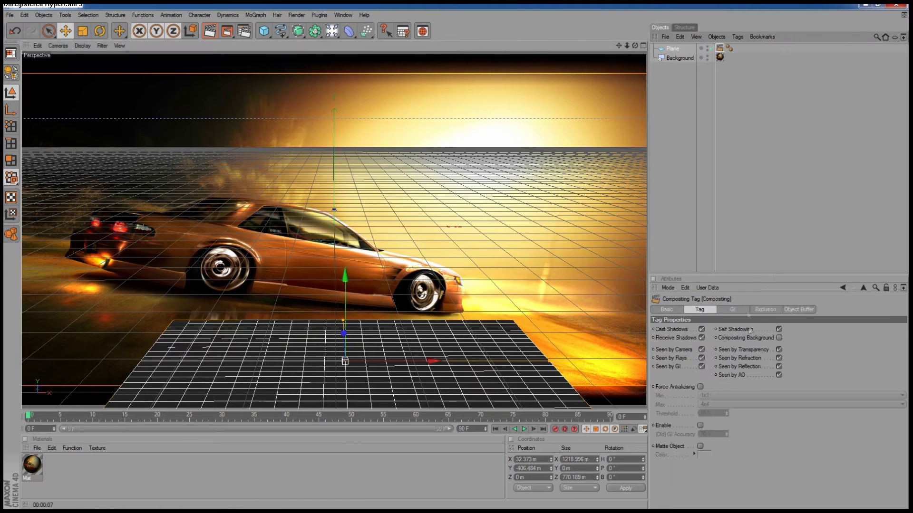
left_click_drag(721, 58, 720, 48)
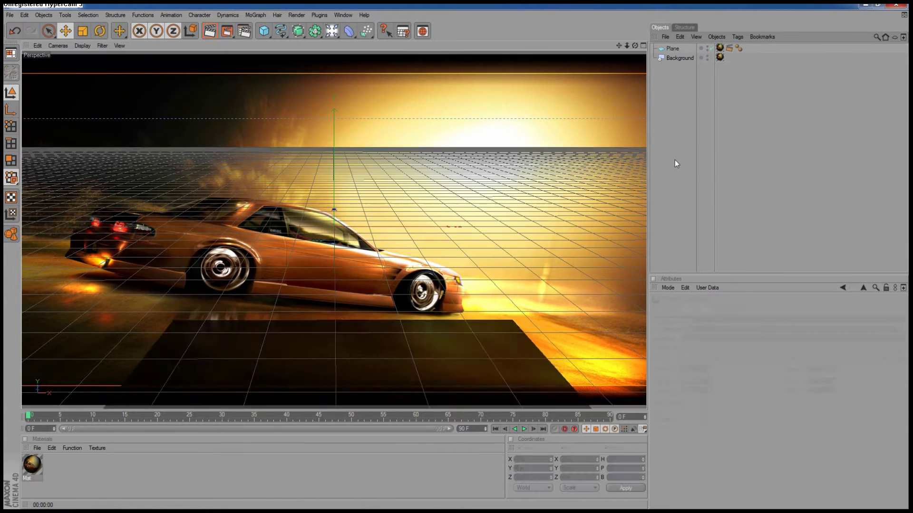
left_click_drag(281, 31, 285, 304)
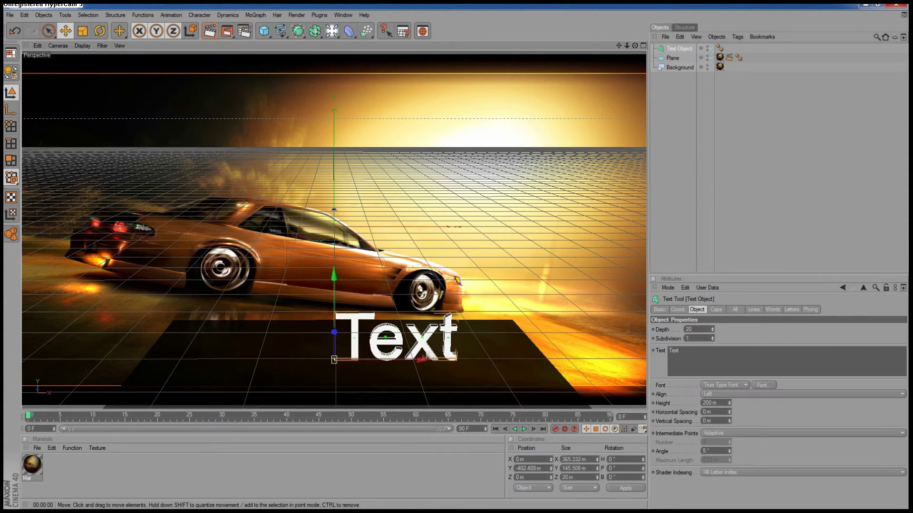
- Move the text left, change it to Drift and set the font to Ethnocentric
left_click_drag(394, 338, 322, 337)
double_click(673, 350)
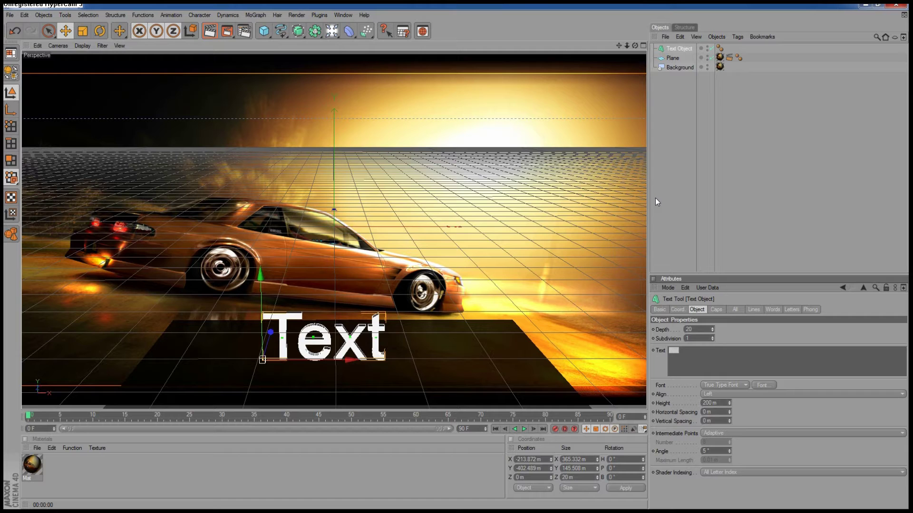
type("Drift")
left_click(763, 385)
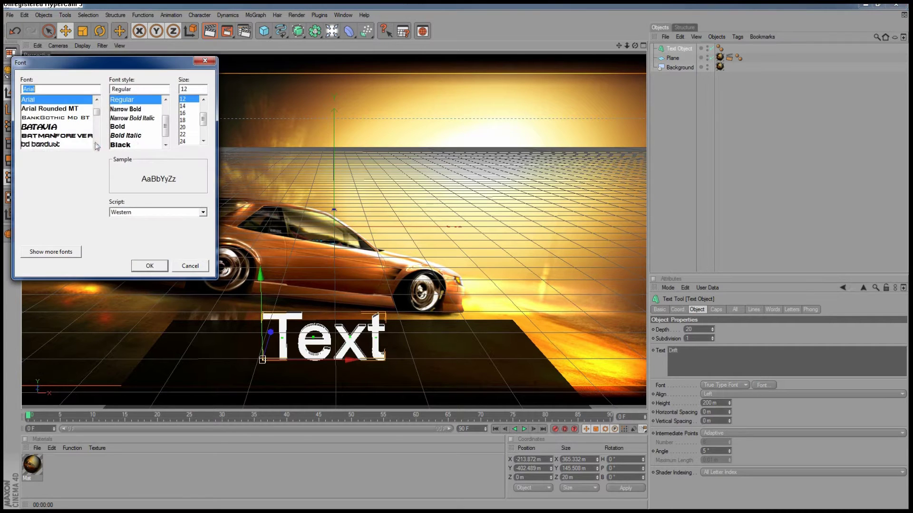
scroll(97, 144, "down", 10)
scroll(97, 145, "down", 3)
scroll(90, 133, "down", 3)
scroll(83, 124, "down", 3)
scroll(80, 117, "down", 3)
left_click(80, 118)
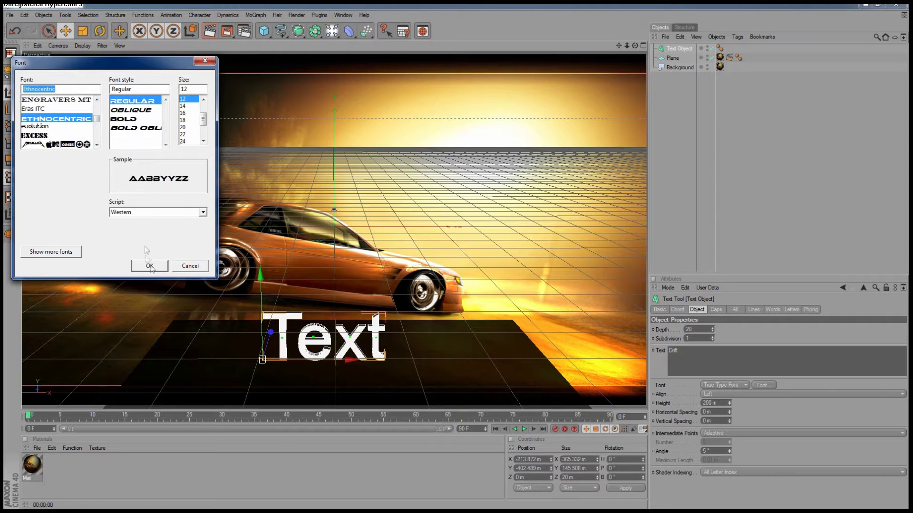
left_click(150, 266)
- Set the text depth to 50, shift it further left, and undo a test tilt
type("50")
key("Return")
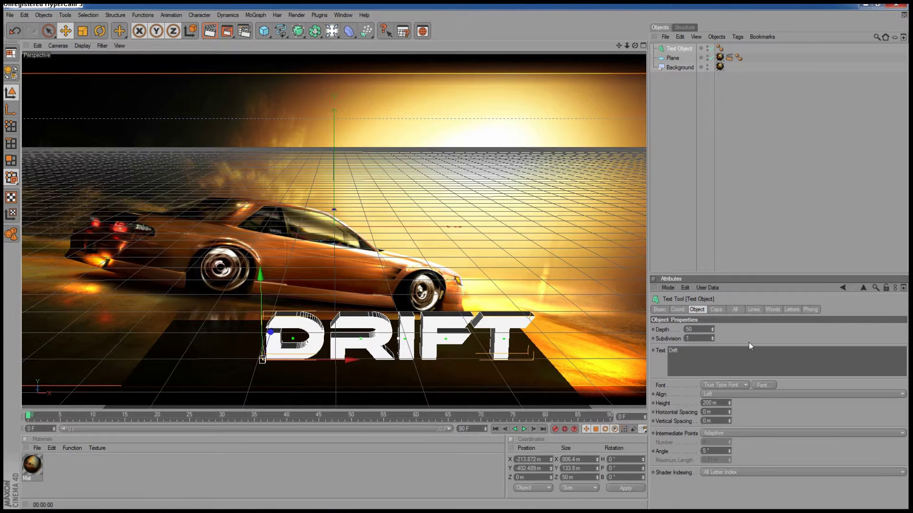
left_click_drag(389, 366, 334, 366)
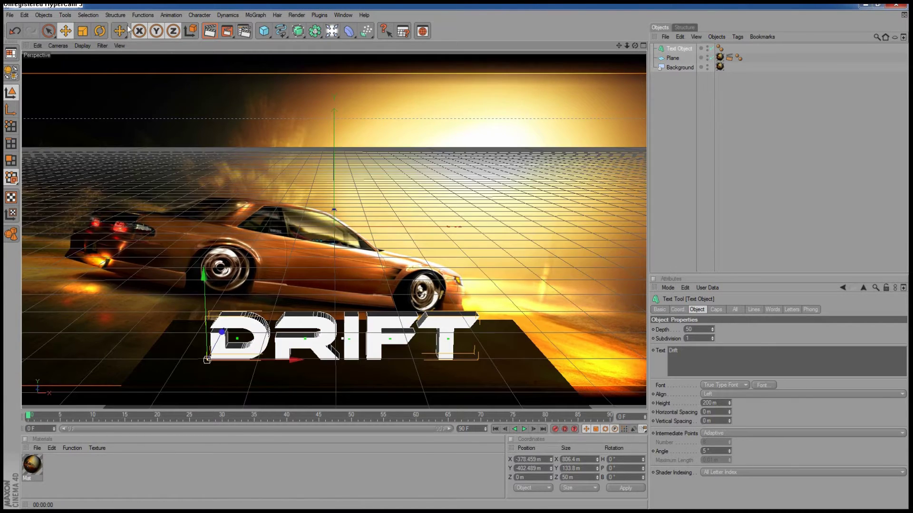
key("r")
left_click_drag(196, 361, 204, 328)
key("ctrl+z")
key("ctrl+r")
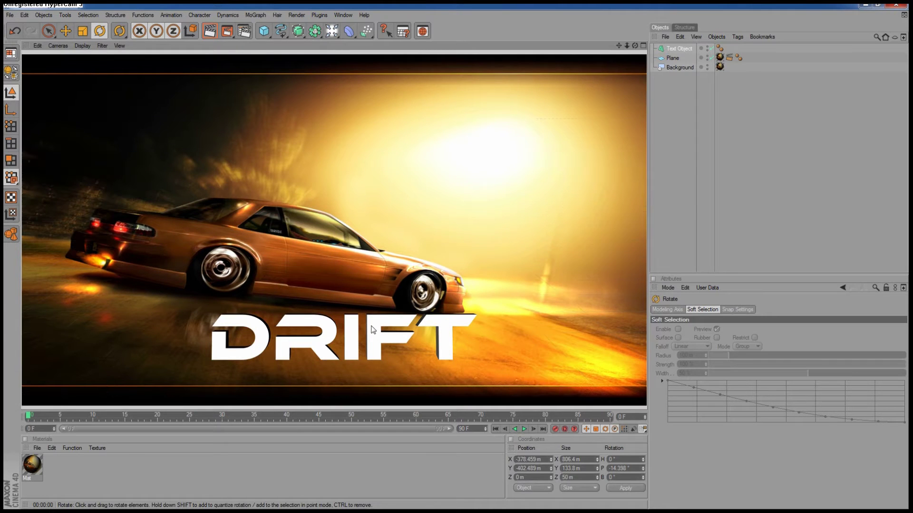
- Test and undo slight heading rotations of DRIFT, then lower it just beneath the wheels
left_click_drag(256, 370, 242, 375)
key("ctrl+r")
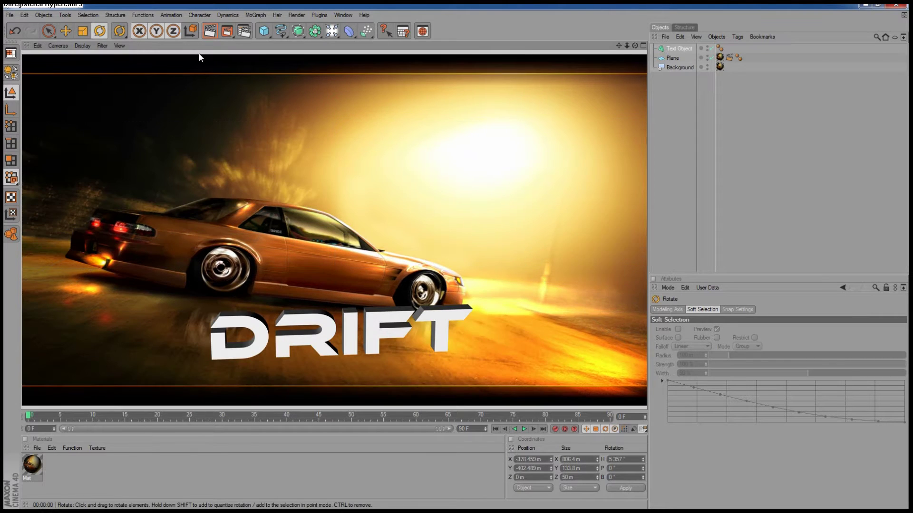
key("ctrl+z")
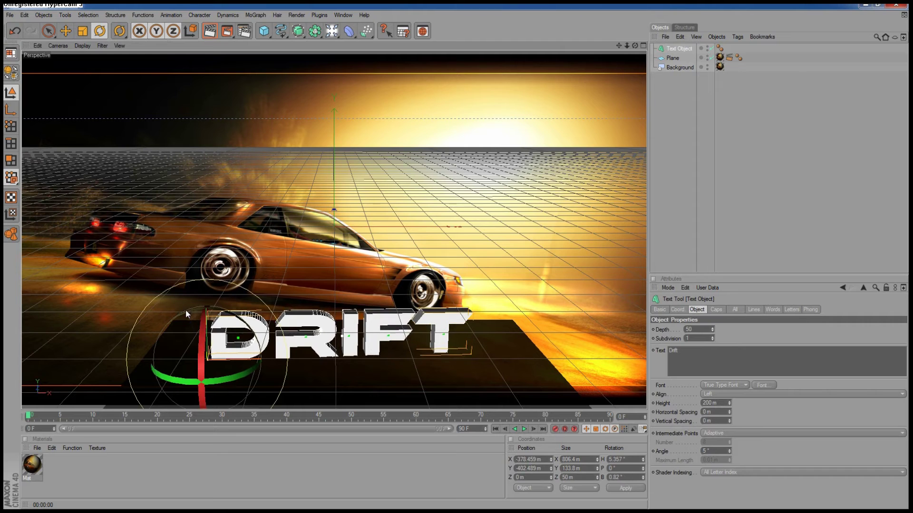
left_click_drag(229, 379, 218, 381)
key("ctrl+r")
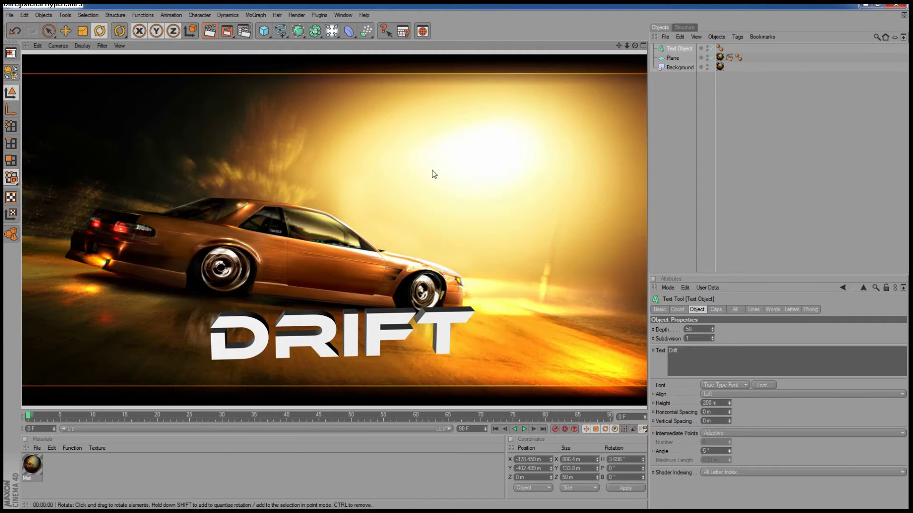
key("ctrl+z")
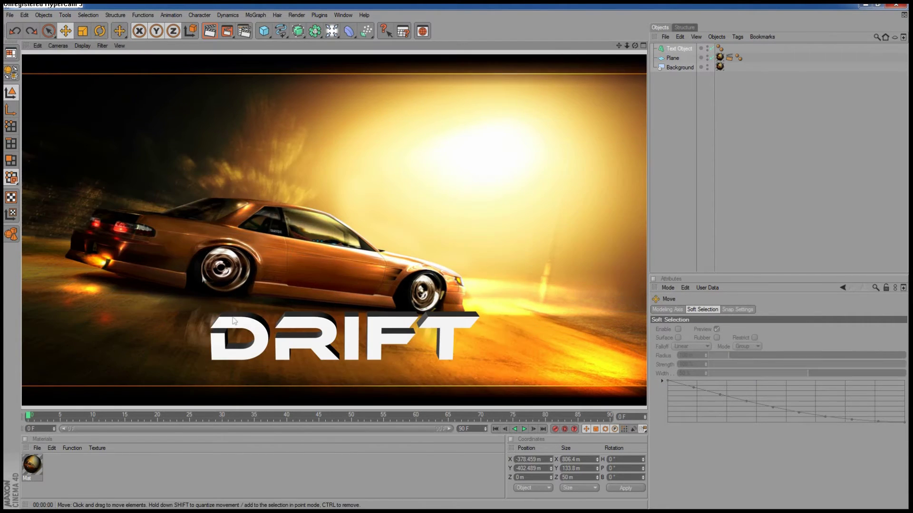
left_click_drag(204, 276, 204, 287)
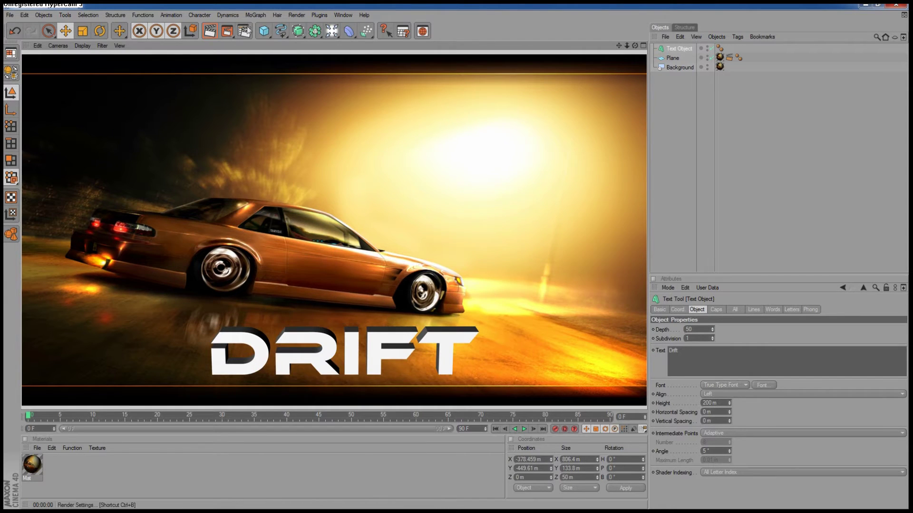
key("ctrl+r")
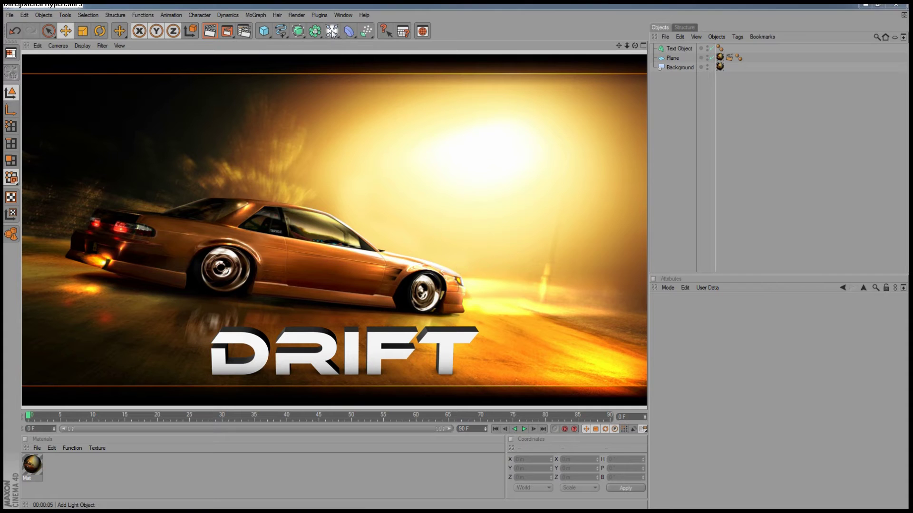
- Add a light with Shadow Maps (Soft) shadows and move it right and back
left_click_drag(331, 31, 360, 42)
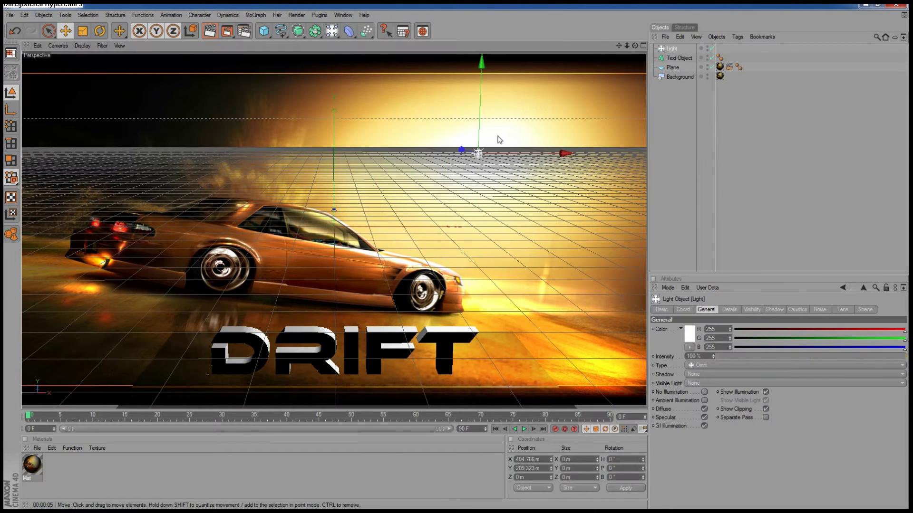
left_click(794, 374)
left_click(722, 383)
key("ctrl+r")
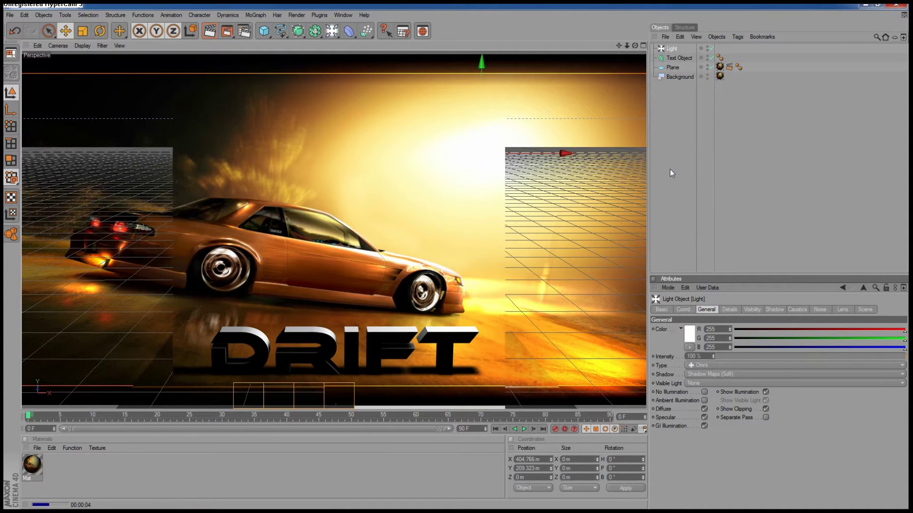
mouse_move(481, 150)
left_mouse_down()
mouse_move(434, 142)
mouse_move(475, 143)
left_mouse_up()
key("ctrl+r")
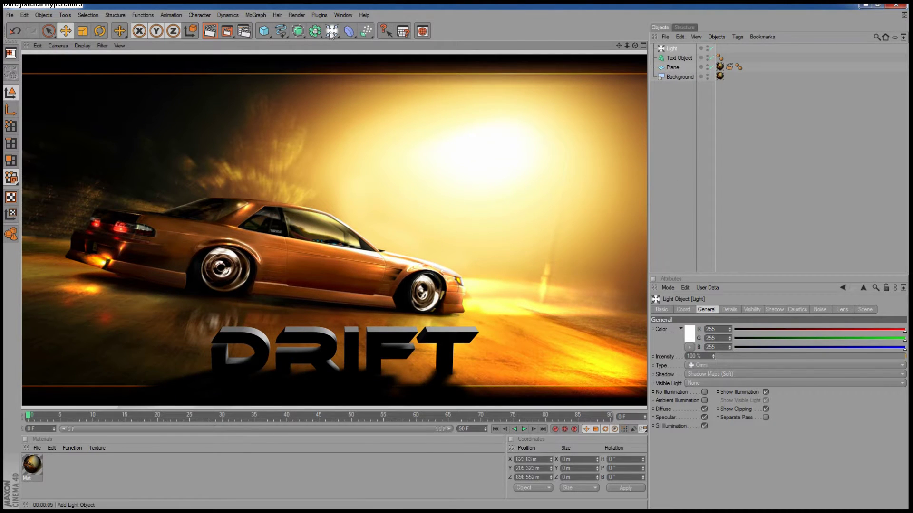
- Add a second light at 9% intensity, lowered and turned about 50° toward DRIFT
left_click(332, 31)
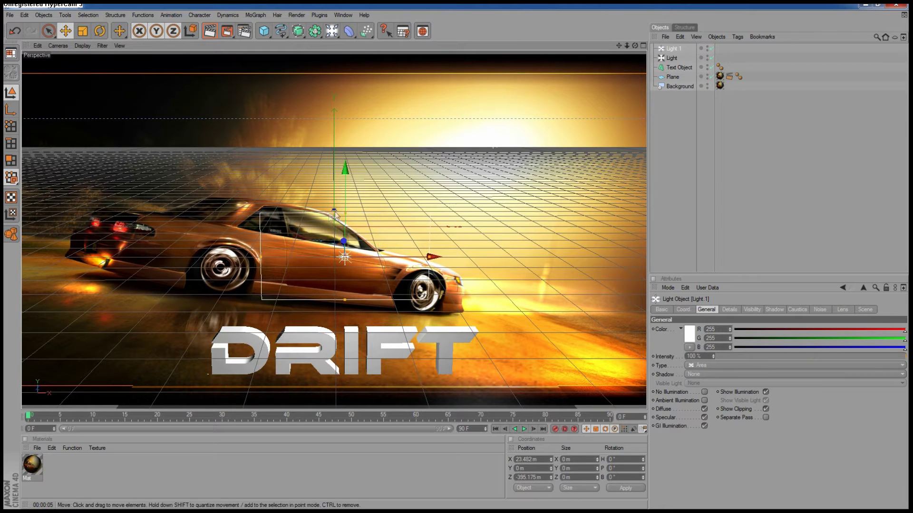
left_click_drag(345, 169, 345, 280)
left_click_drag(903, 356, 737, 356)
key("ctrl+r")
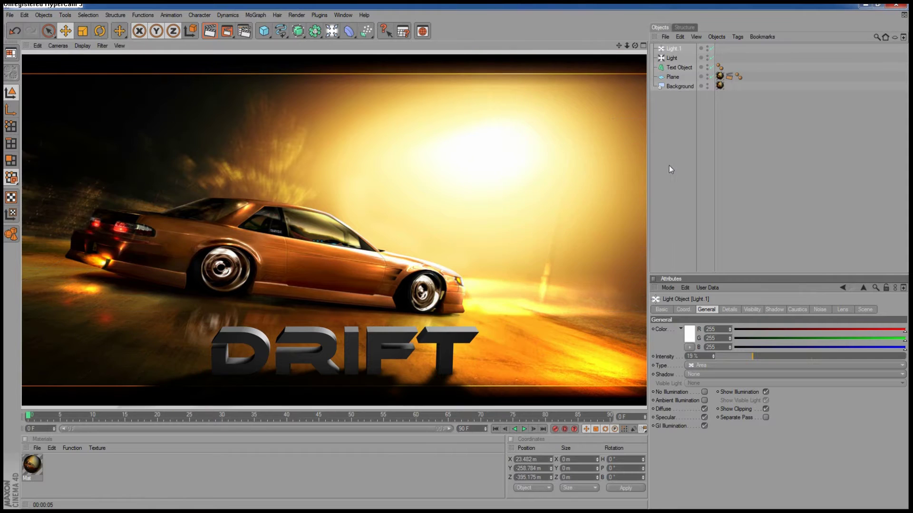
key("r")
left_click_drag(162, 112, 361, 174)
key("e")
key("ctrl+r")
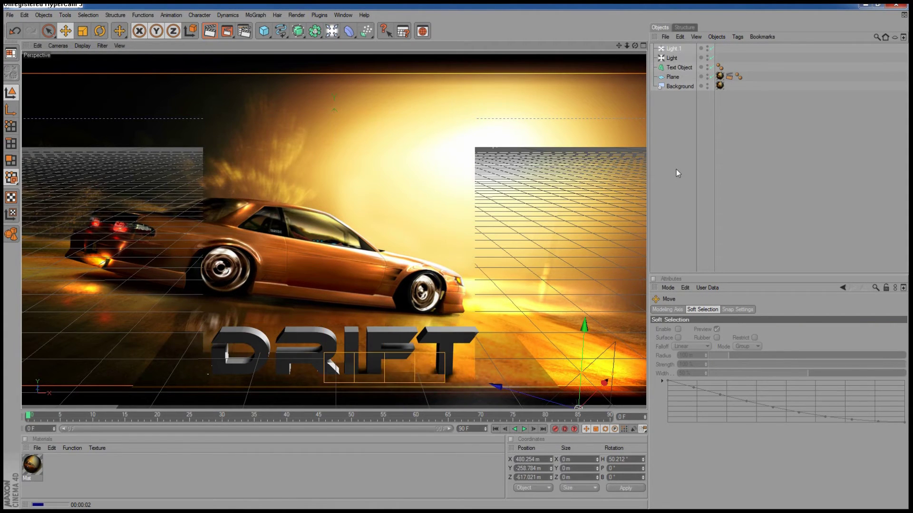
left_click(684, 162)
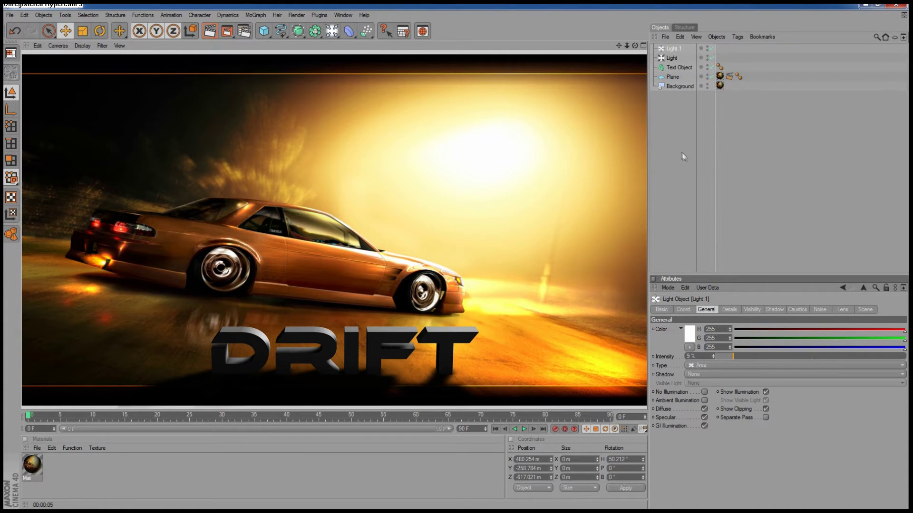
- Create Mat.1 with Reflection enabled using a Fresnel reflection texture
double_click(248, 452)
left_click(664, 309)
left_click(693, 412)
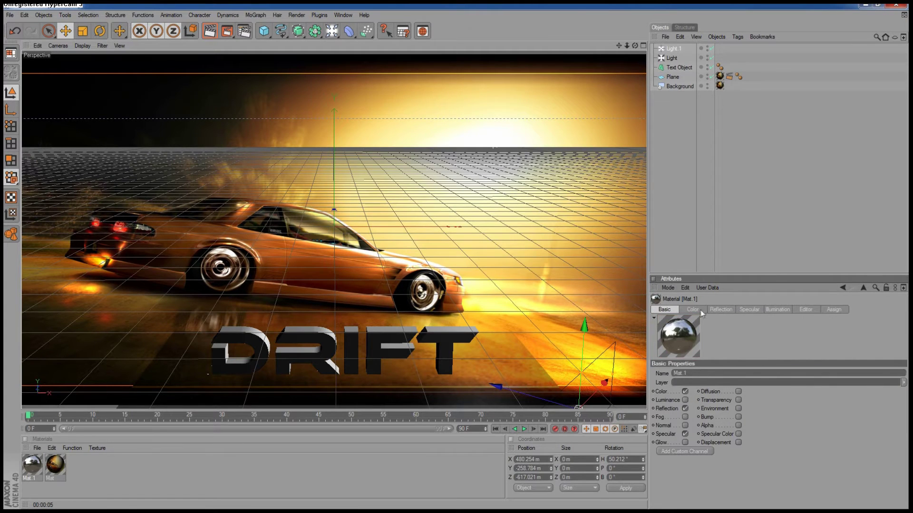
left_click(693, 310)
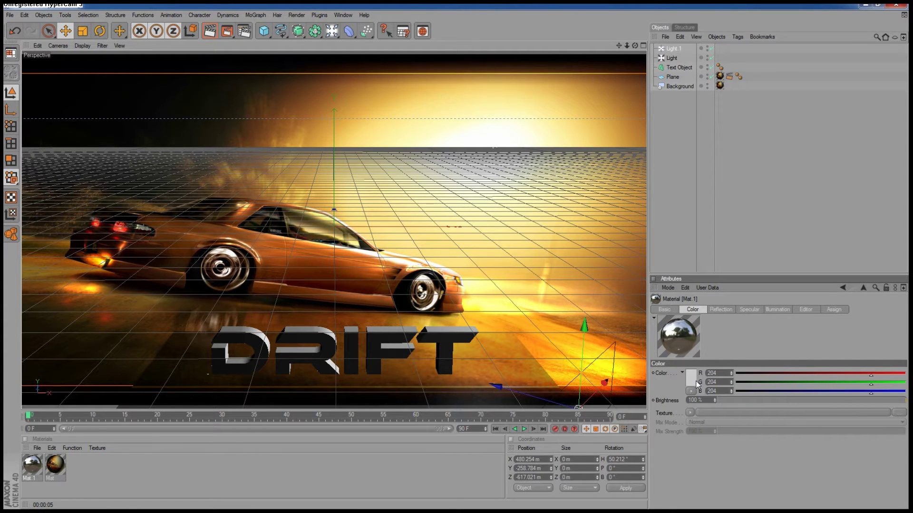
left_click(720, 310)
left_click(692, 421)
left_click(720, 362)
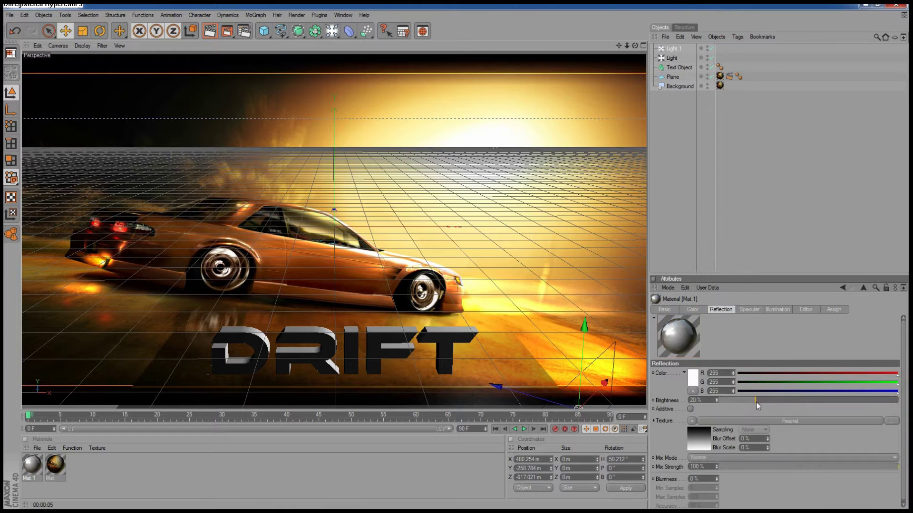
- Apply Mat.1 to the DRIFT text and render the scene to the Picture Viewer
left_click_drag(320, 373, 320, 373)
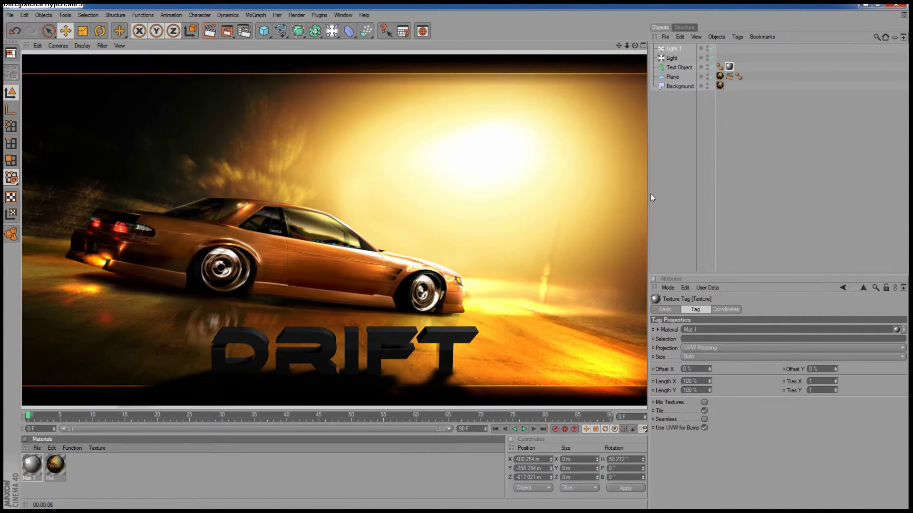
left_click(679, 68)
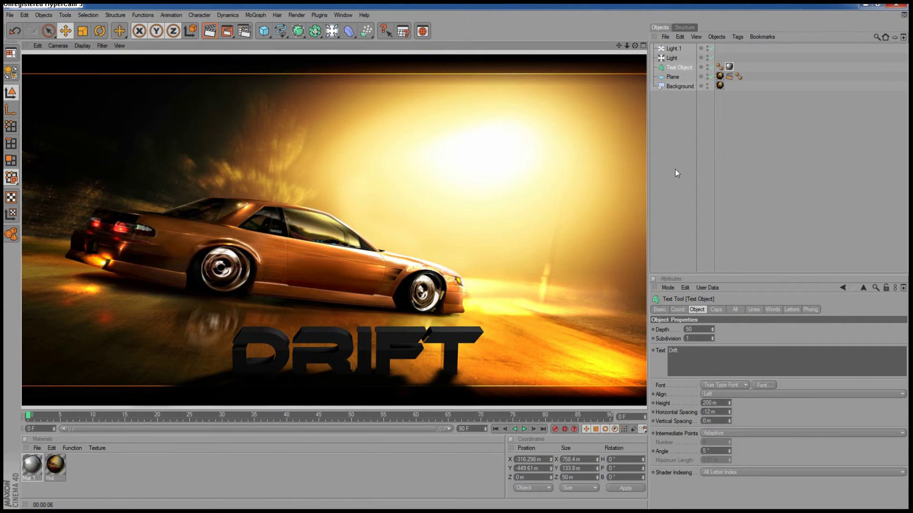
left_click(228, 32)
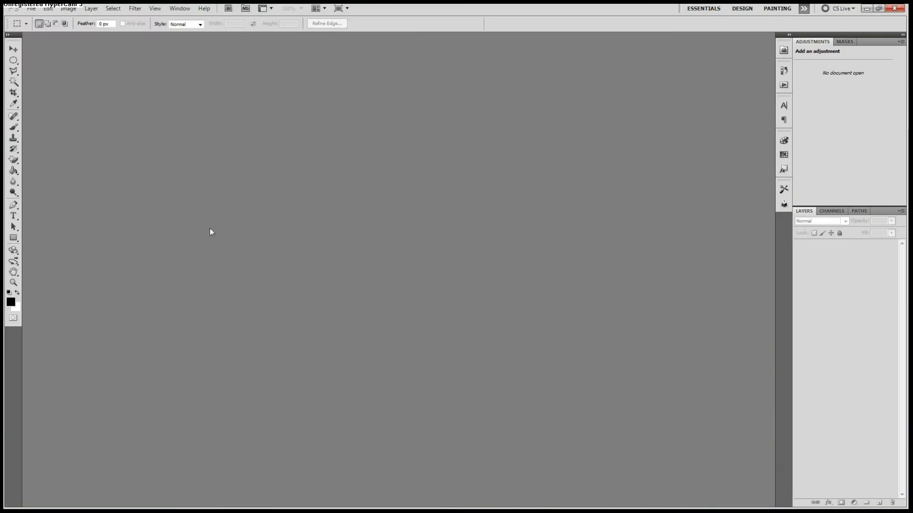
- Create a new document and place the DRIFT render as the speed art compositing layer
left_click(28, 9)
left_click(30, 9)
key("Return")
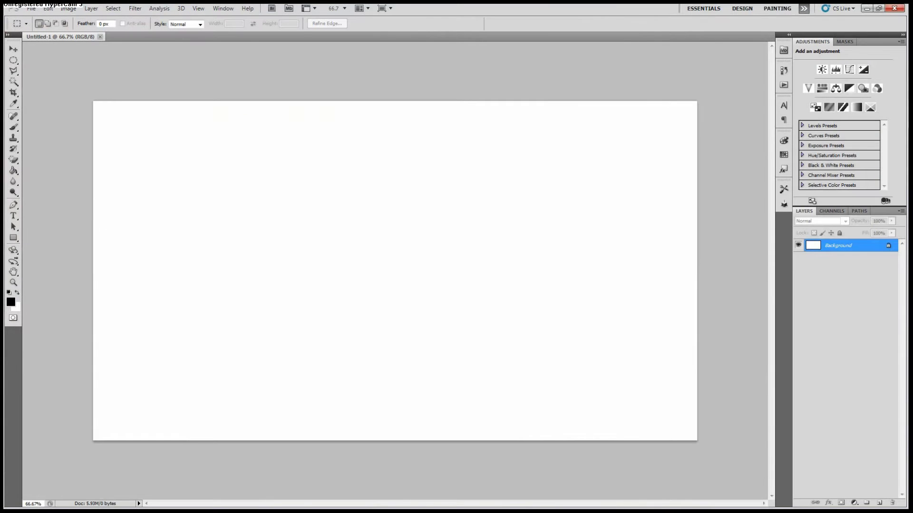
key("s")
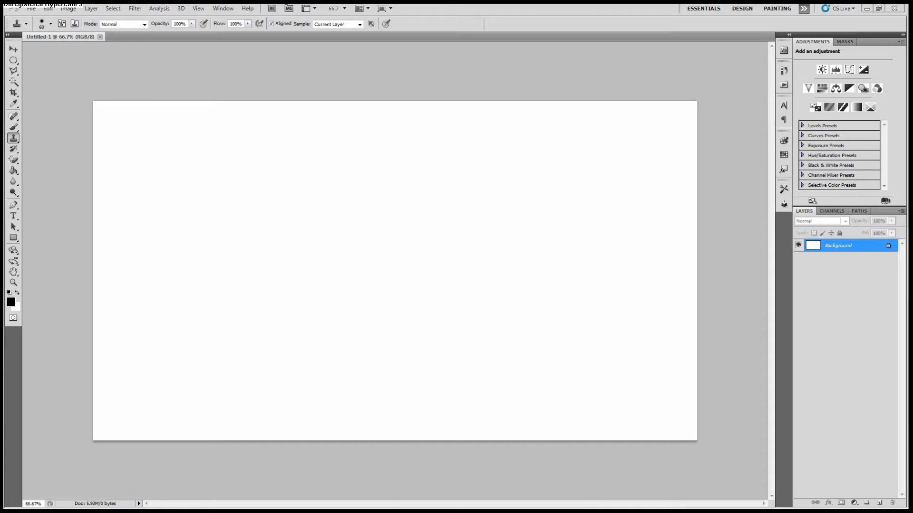
key("Return")
key("alt+bracketleft")
key("v")
key("alt+bracketright")
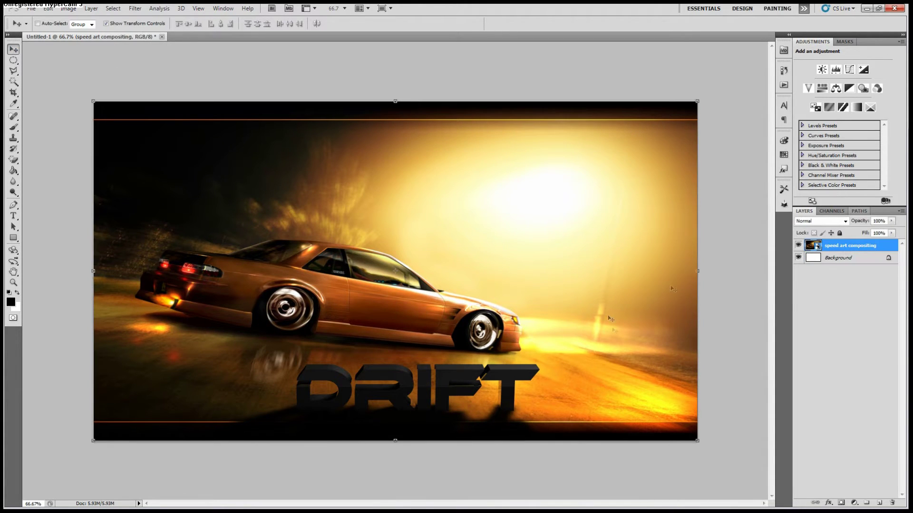
key("alt+Tab")
left_click_drag(512, 135, 580, 89)
- Place Flare 7 from Flares & Light in Screen mode, scaled and rotated by the tail light
double_click(551, 207)
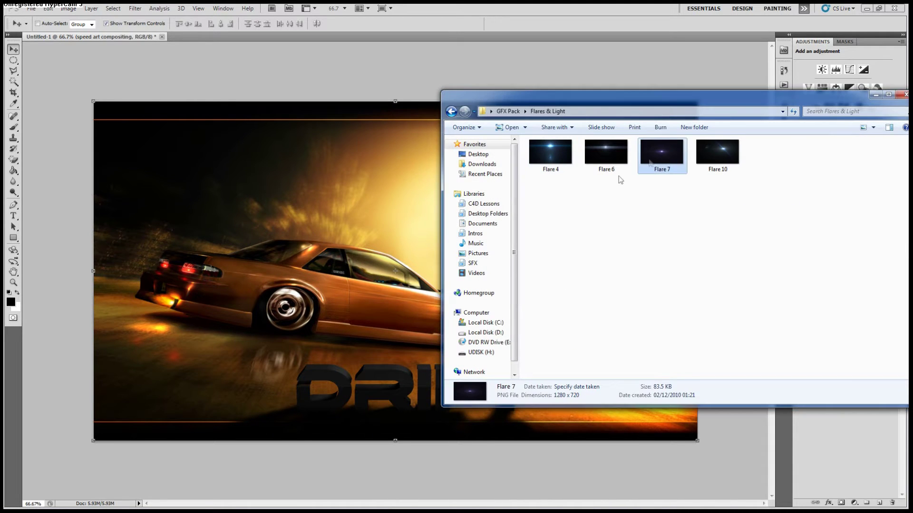
left_click_drag(672, 157, 774, 246)
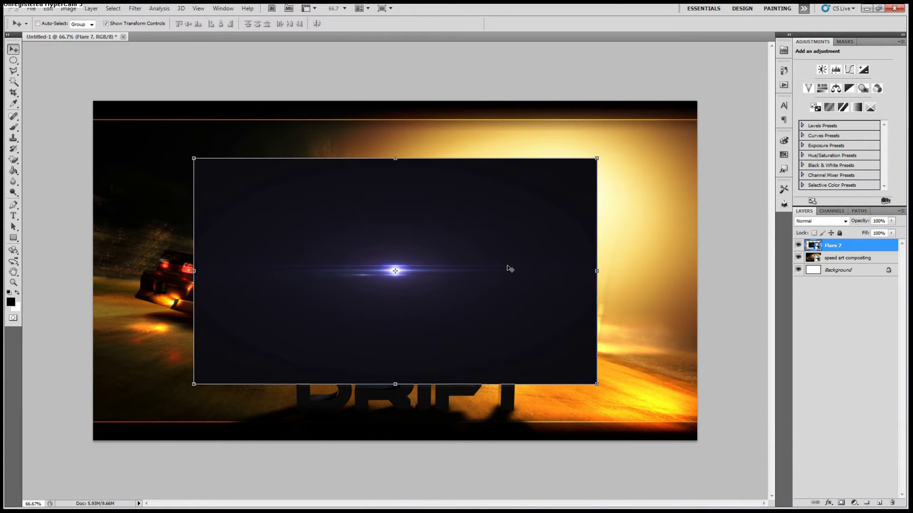
mouse_move(509, 266)
left_mouse_down()
mouse_move(391, 269)
mouse_move(500, 284)
left_mouse_up()
left_click(822, 221)
left_click(808, 304)
left_click_drag(387, 285, 198, 282)
mouse_move(352, 457)
left_mouse_down()
mouse_move(315, 436)
mouse_move(305, 409)
left_mouse_up()
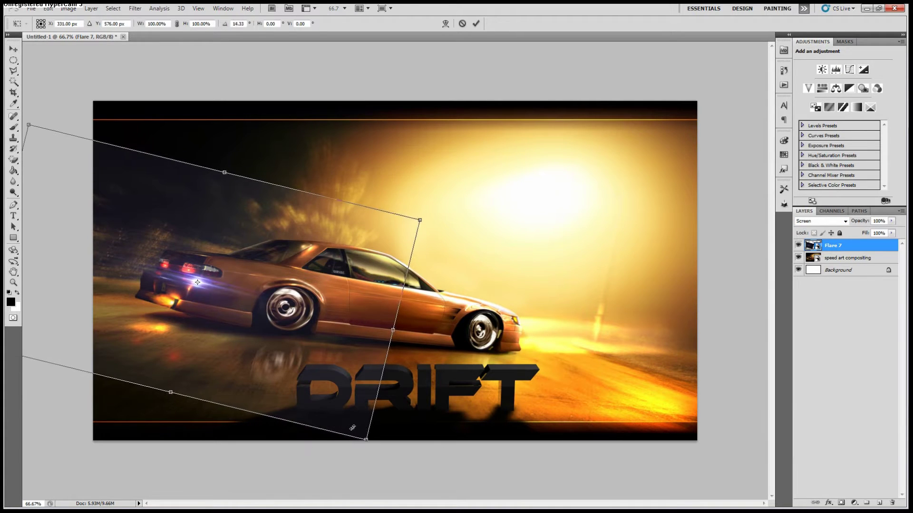
left_click_drag(257, 242, 254, 278)
key("Return")
key("ctrl+z")
key("ctrl+z")
- Recolour the Flare 7 layer with Hue/Saturation Hue +109
right_click(255, 279)
left_click(274, 283)
right_click(858, 249)
key("ctrl+u")
mouse_move(704, 123)
left_mouse_down()
mouse_move(678, 125)
mouse_move(732, 130)
left_mouse_up()
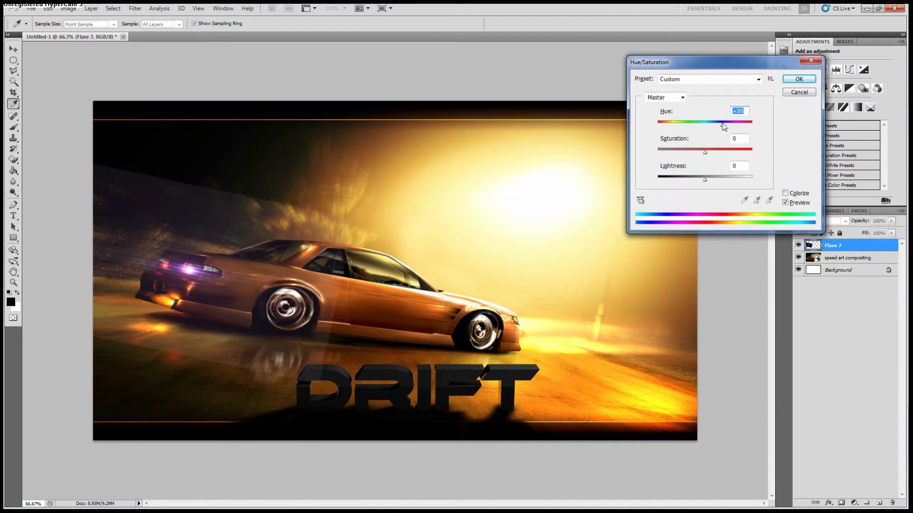
left_click_drag(729, 124, 746, 129)
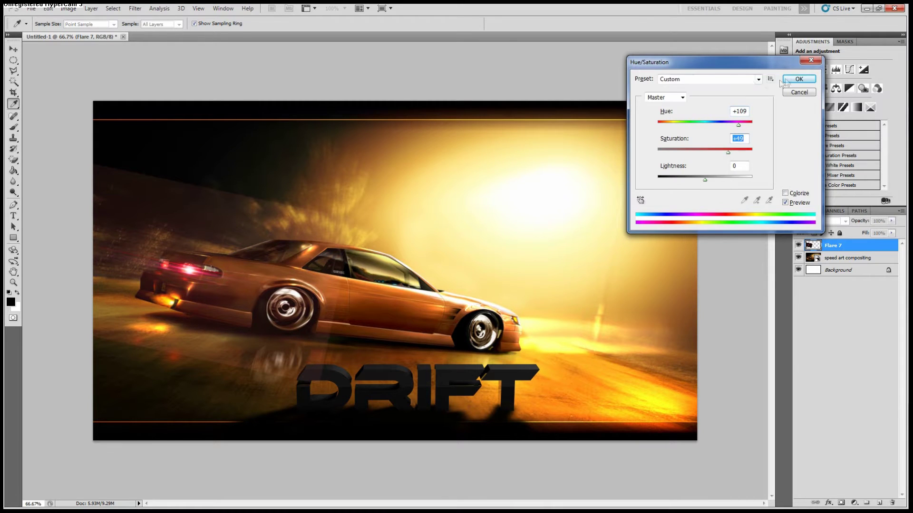
left_click(798, 79)
key("ctrl+t")
key("Return")
- Set up a 200 px eraser to soften the flare's edges
key("e")
left_click(51, 24)
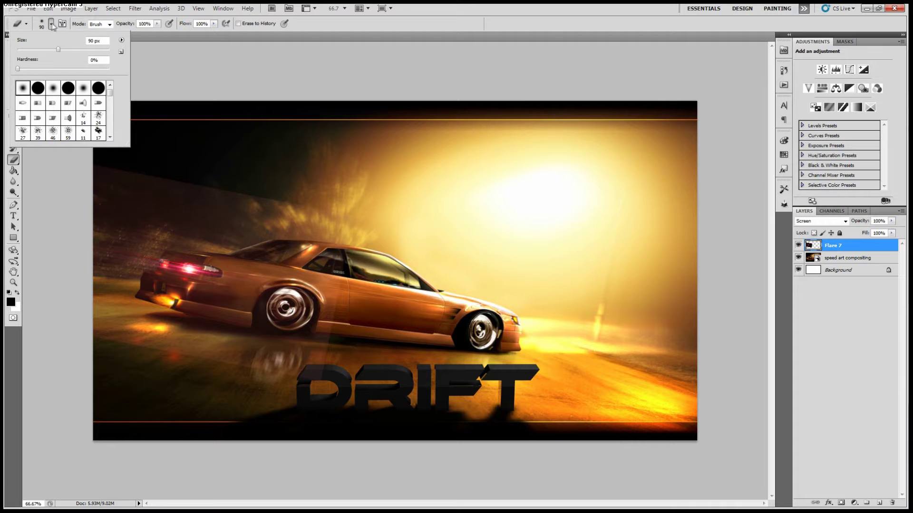
left_click(51, 24)
key("bracketright")
key("bracketright")
key("bracketright")
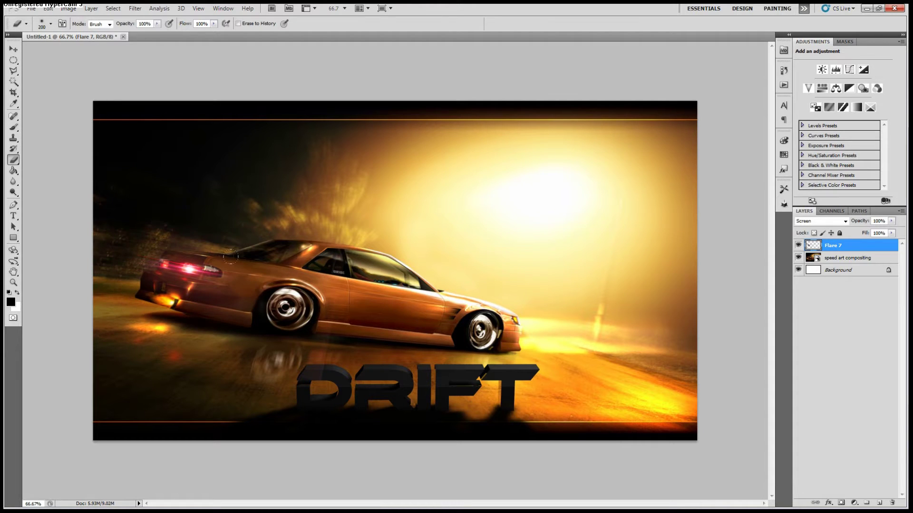
- Duplicate Flare 7, move the copy over the tail light and scale it to about 84%
key("ctrl+j")
key("v")
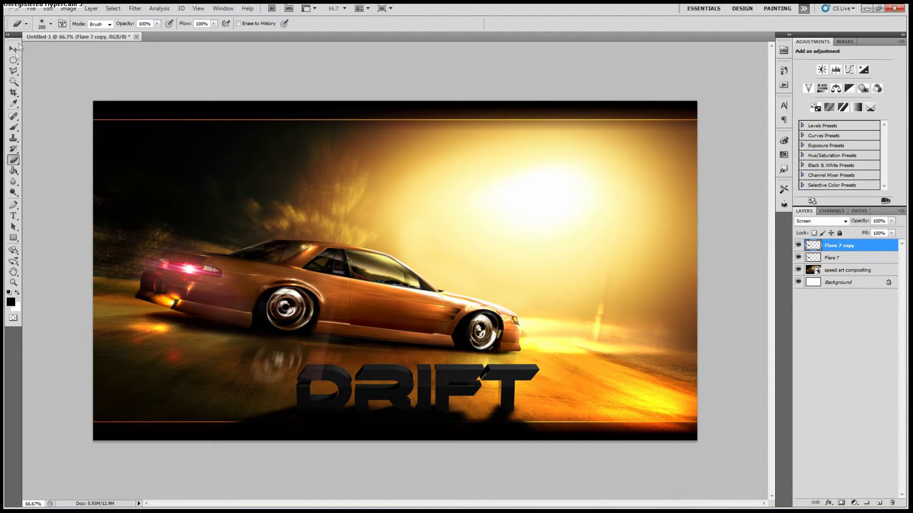
left_click_drag(243, 308, 208, 301)
key("ctrl+t")
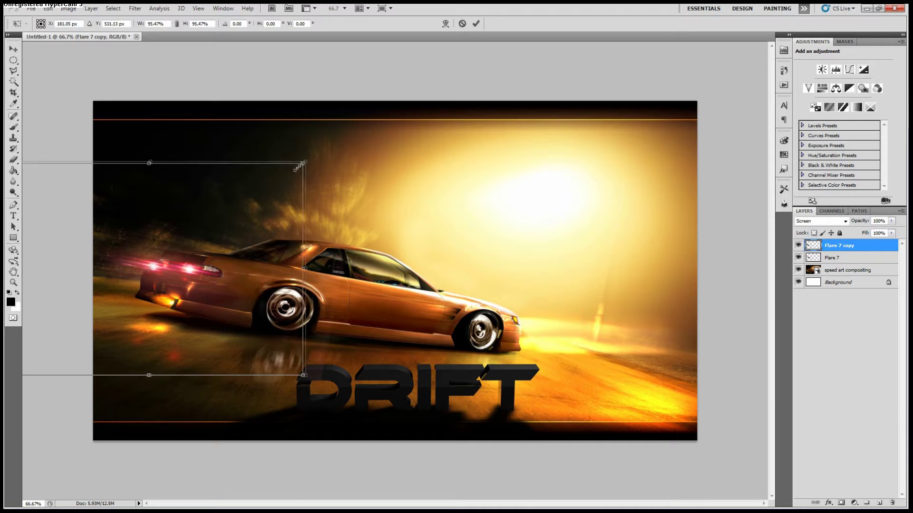
left_click_drag(321, 152, 295, 170)
key("Return")
- Reselect the speed art compositing layer and return to the GFX Pack file browser
key("e")
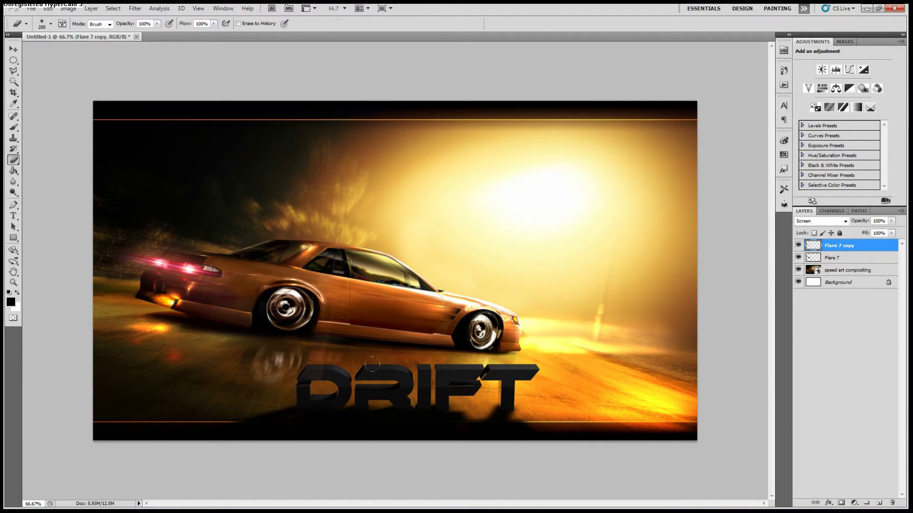
key("alt+bracketleft")
key("alt+bracketleft")
key("alt+bracketright")
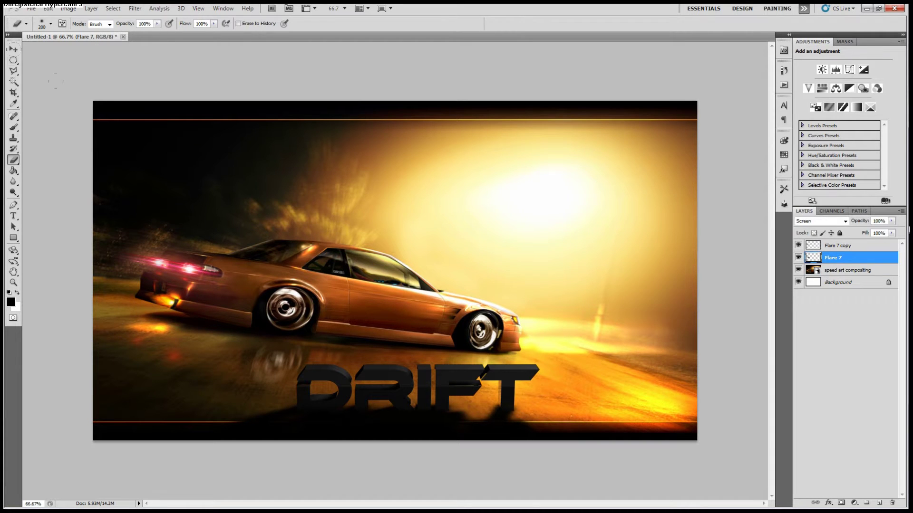
key("v")
key("alt+bracketleft")
key("alt+Tab")
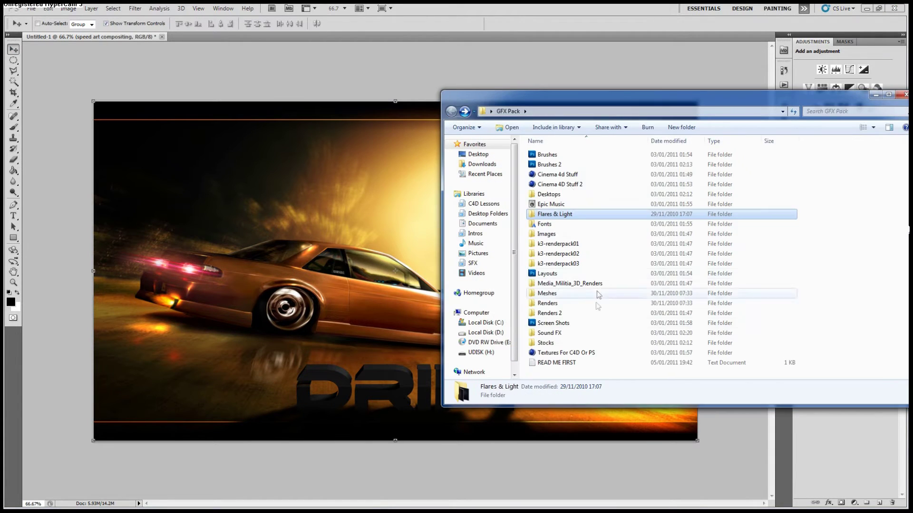
- Place the Flare image from Screen Shots > Flares on the canvas in Screen mode
double_click(577, 324)
double_click(564, 224)
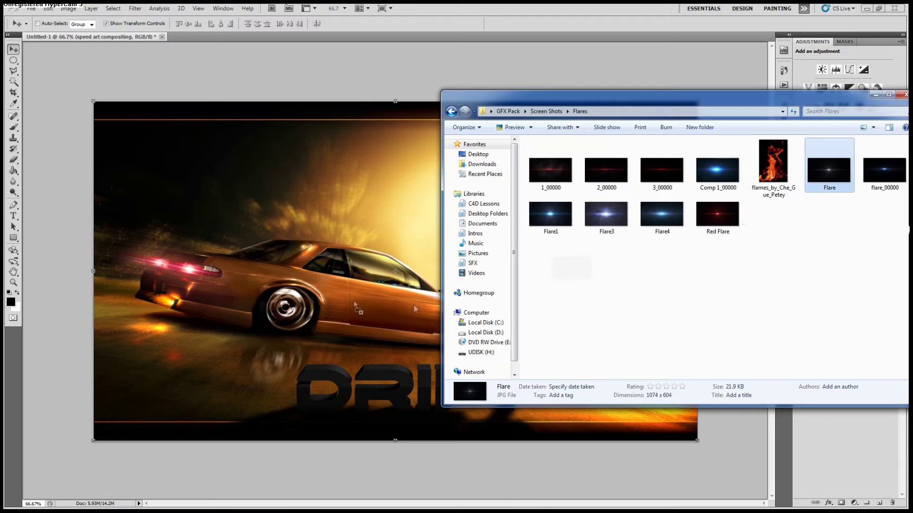
left_click_drag(501, 295, 333, 266)
key("Return")
left_click(820, 221)
left_click(808, 310)
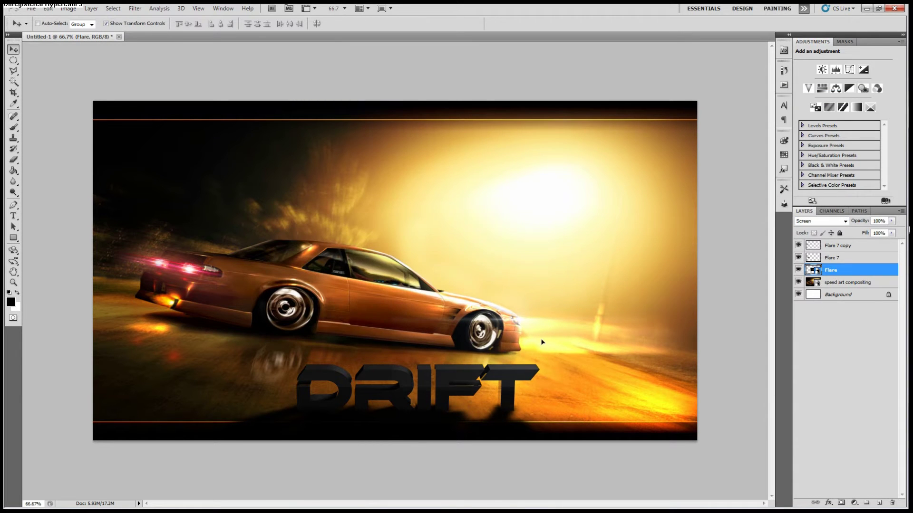
- Undo a trial 13° rotation of the Flare layer and rasterize it
key("ctrl+t")
left_click_drag(542, 343, 554, 358)
key("ctrl+z")
key("e")
key("Return")
- Lighten the Flare layer by +46 with Hue/Saturation, then open the Smoke folder
right_click(816, 270)
key("Escape")
key("ctrl+u")
mouse_move(705, 177)
left_mouse_down()
mouse_move(726, 181)
mouse_move(687, 191)
left_mouse_up()
left_click(799, 93)
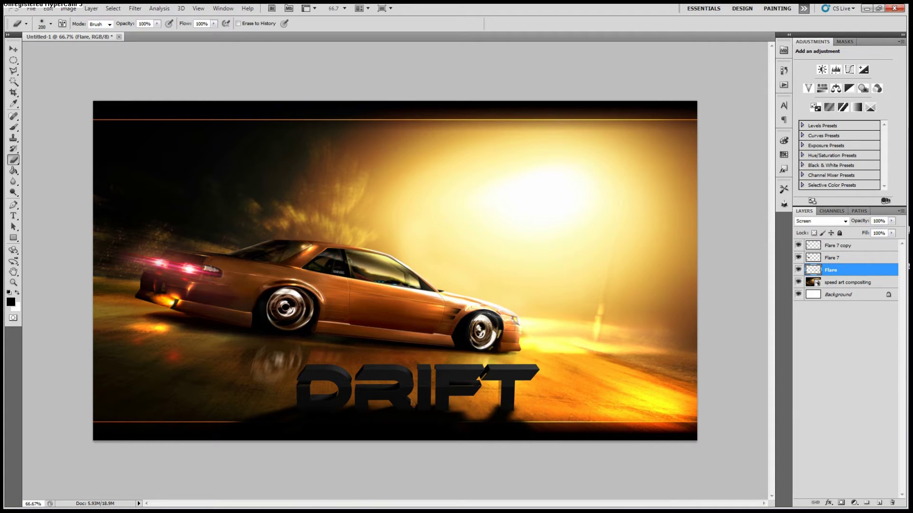
key("alt+Tab")
double_click(576, 278)
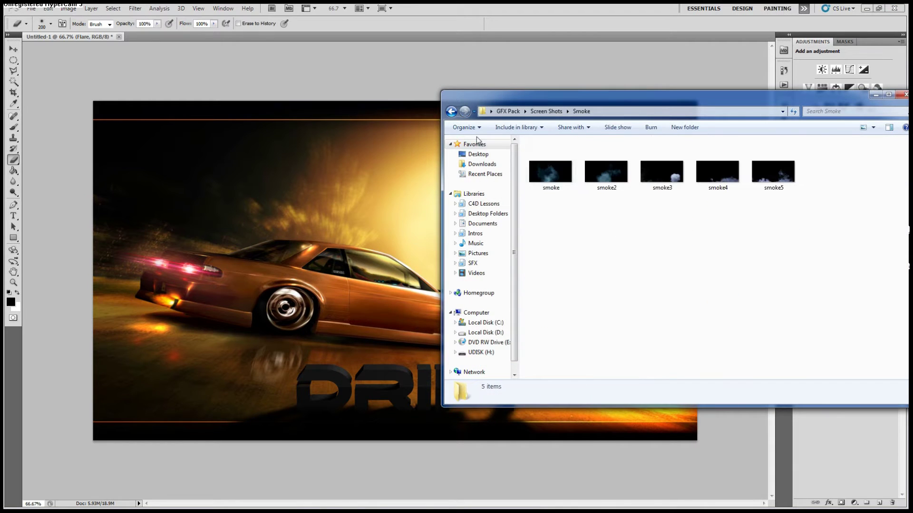
- Place a smoke4 image on the canvas and set its blend mode to Screen
left_click(768, 180)
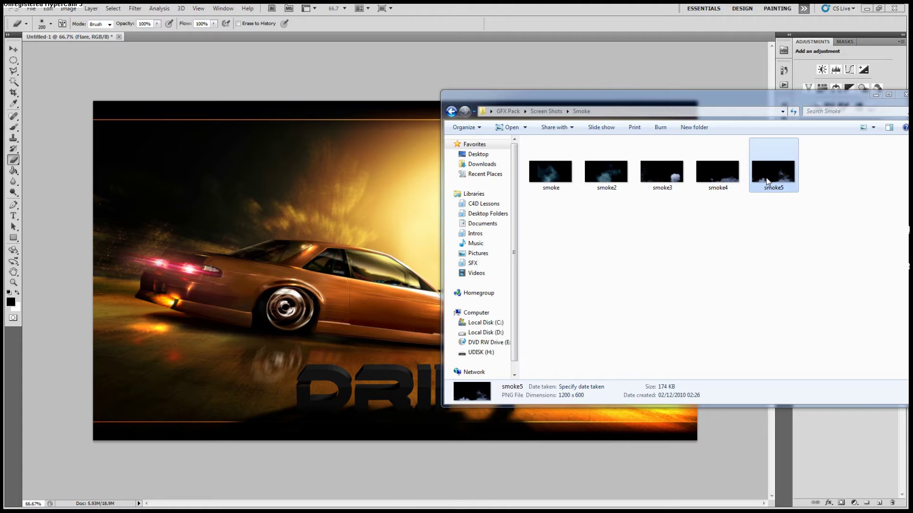
left_click_drag(716, 172, 333, 238)
key("Return")
left_click(844, 221)
left_click(808, 307)
- Move the smoke behind the rear wheel, tilt it about 7°, and erase its hard edges with an 80 px eraser
key("ctrl+t")
left_click_drag(394, 271, 142, 252)
left_click_drag(361, 352, 220, 307)
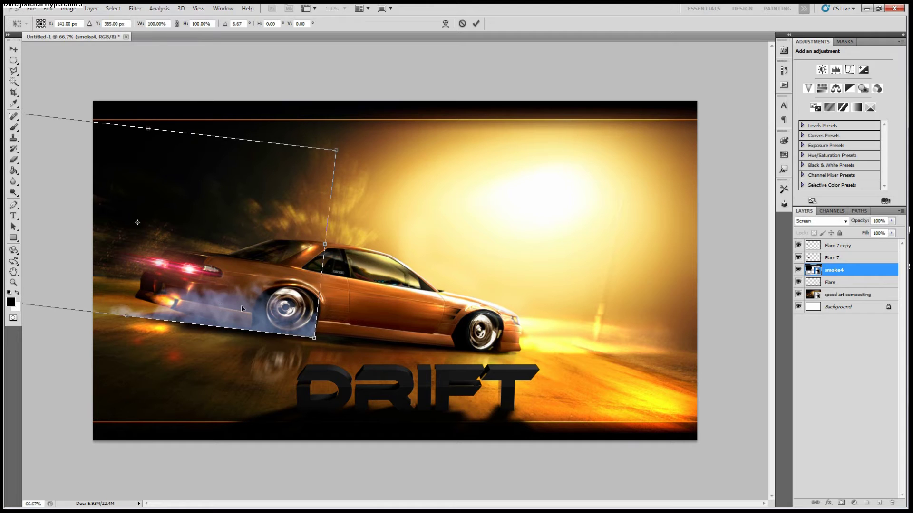
key("Return")
key("bracketleft")
key("bracketleft")
key("bracketleft")
left_click_drag(316, 325, 199, 330)
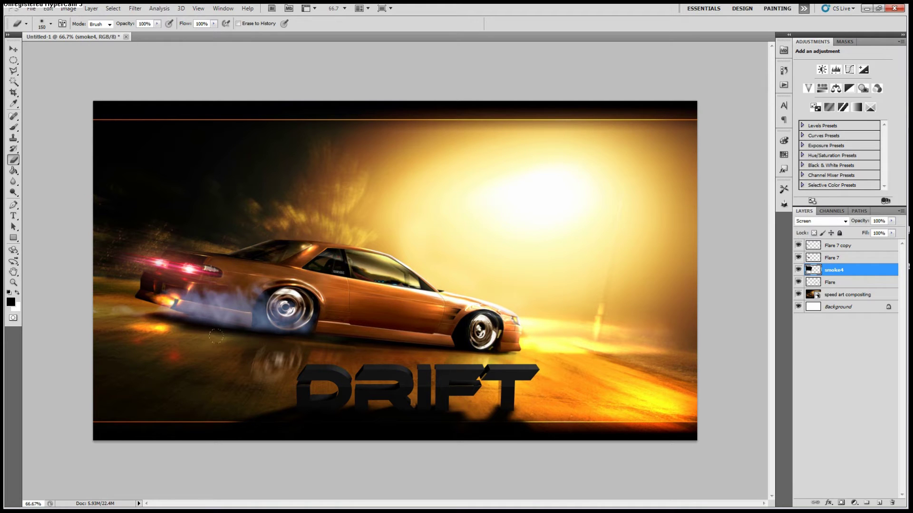
left_click_drag(138, 314, 114, 308)
- Add another smoke image and tilt it slightly to follow the road
key("alt+Tab")
left_click_drag(774, 175, 257, 304)
key("Return")
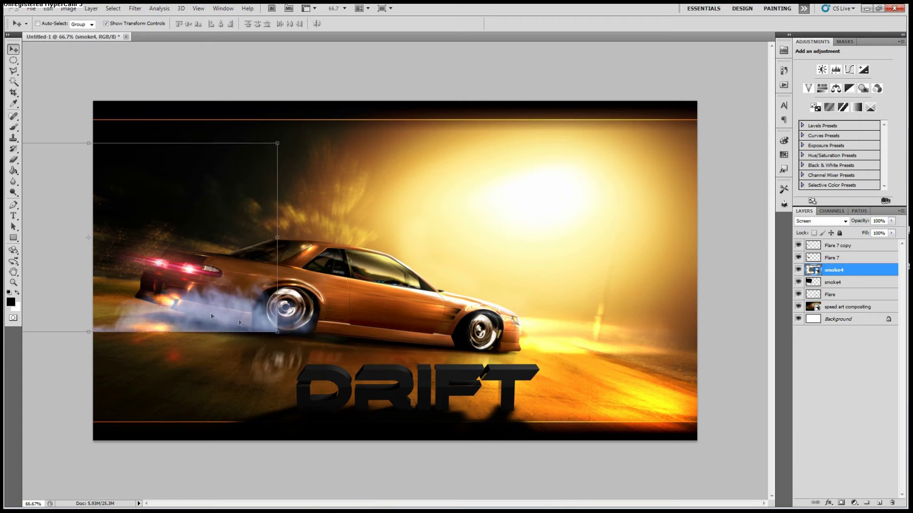
key("ctrl+t")
left_click_drag(333, 328, 257, 313)
key("Return")
- Rasterize the new smoke and softly erase it around and behind the rear wheel
key("e")
left_click(318, 304)
key("Return")
left_click_drag(317, 293, 328, 310)
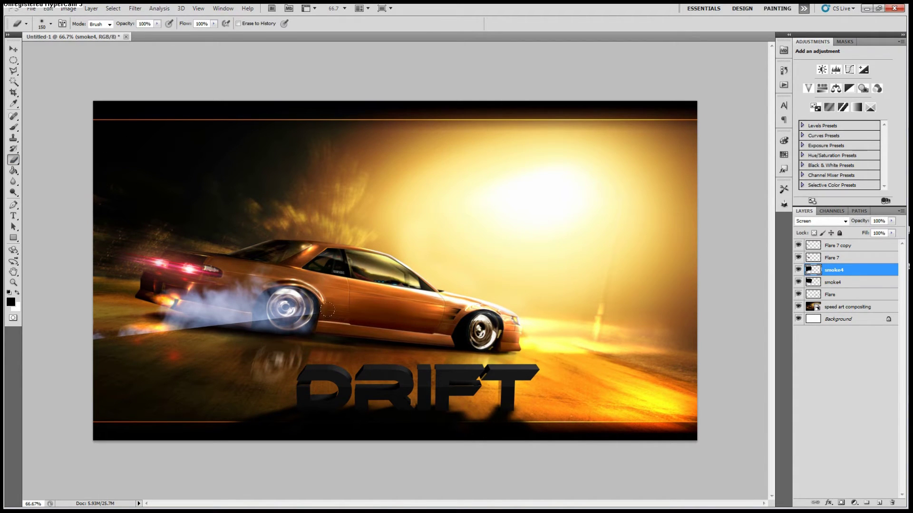
key("bracketleft")
key("bracketleft")
key("bracketleft")
left_click_drag(300, 324, 98, 339)
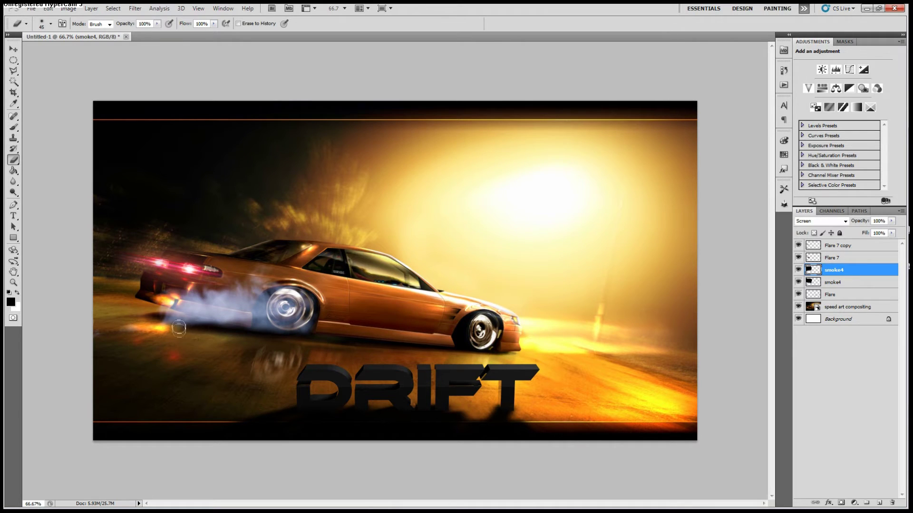
left_click_drag(180, 328, 233, 335)
key("ctrl+z")
left_click_drag(100, 335, 174, 334)
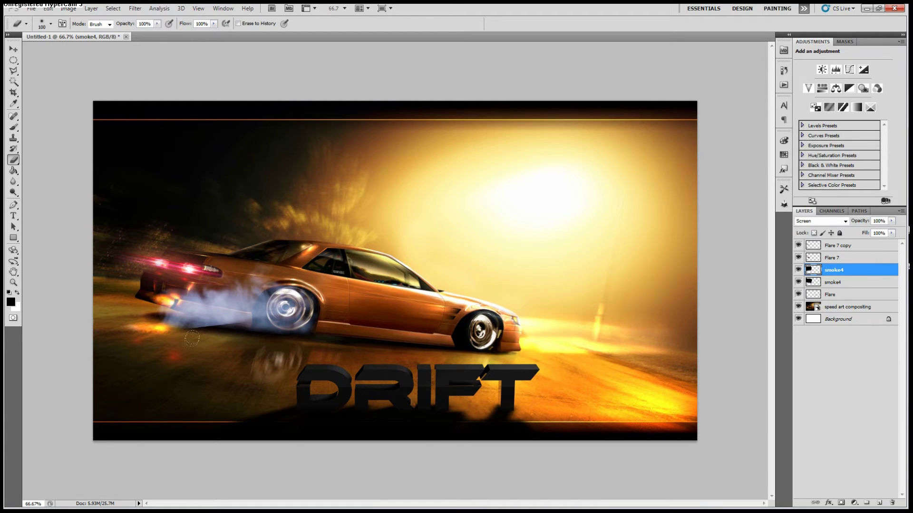
left_click_drag(174, 335, 214, 329)
key("bracketleft")
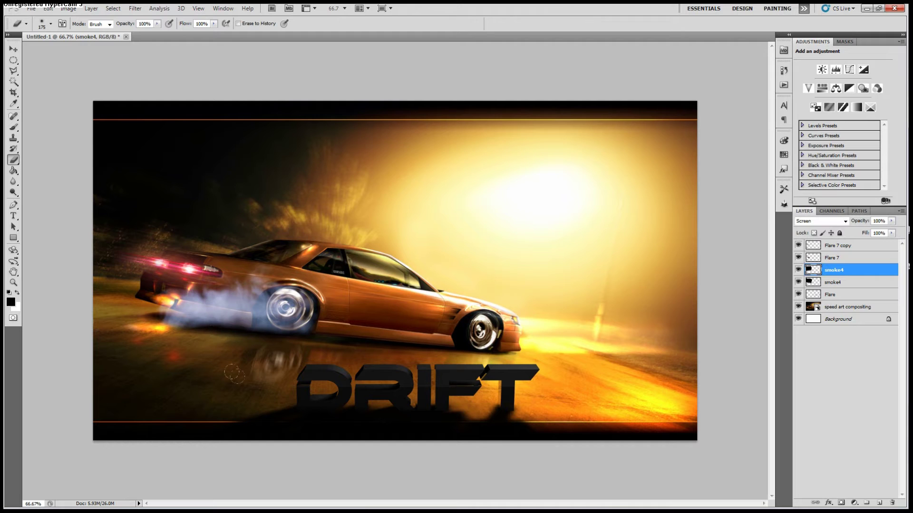
key("v")
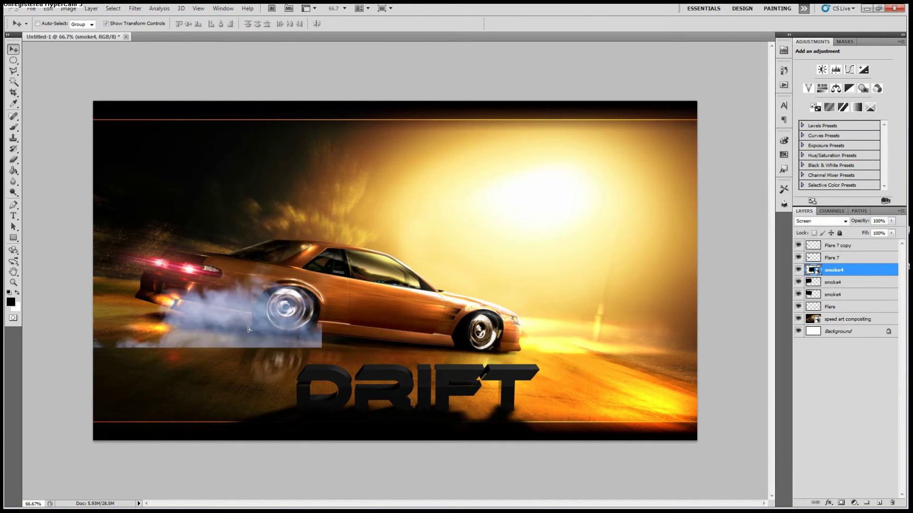
- Place the added smoke over the car's rear and erase the excess near the ground
left_click_drag(248, 330, 125, 213)
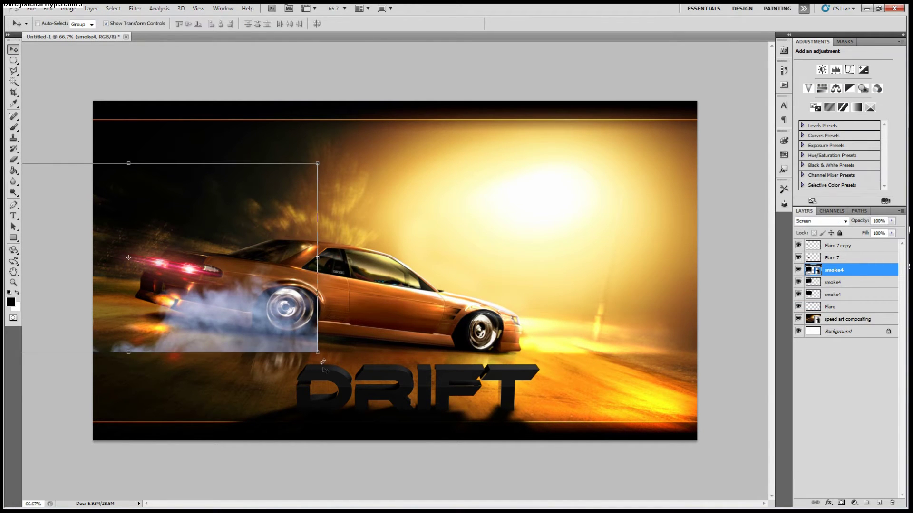
key("Return")
key("e")
mouse_move(309, 331)
left_mouse_down()
mouse_move(229, 352)
mouse_move(332, 330)
left_mouse_up()
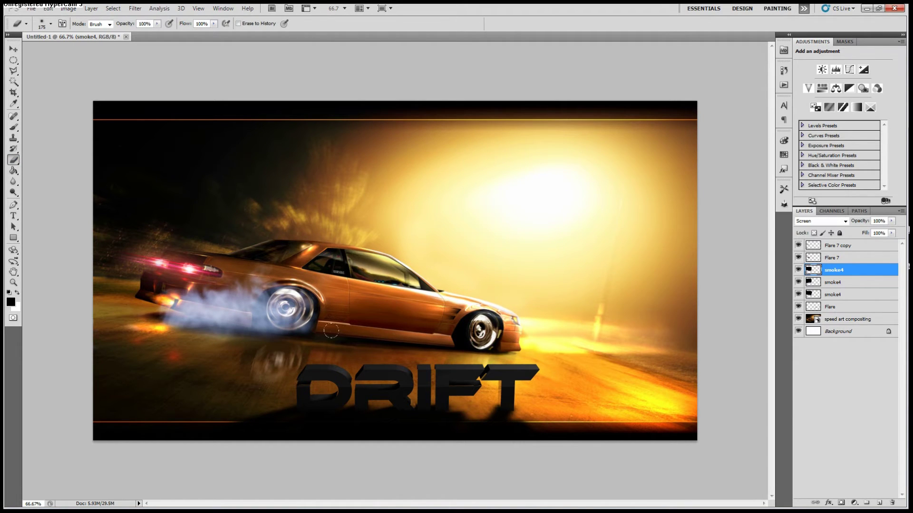
- Add another smoke4 layer in Screen mode, scaled to about 62% under the front wheel
left_click(14, 48)
key("alt+Tab")
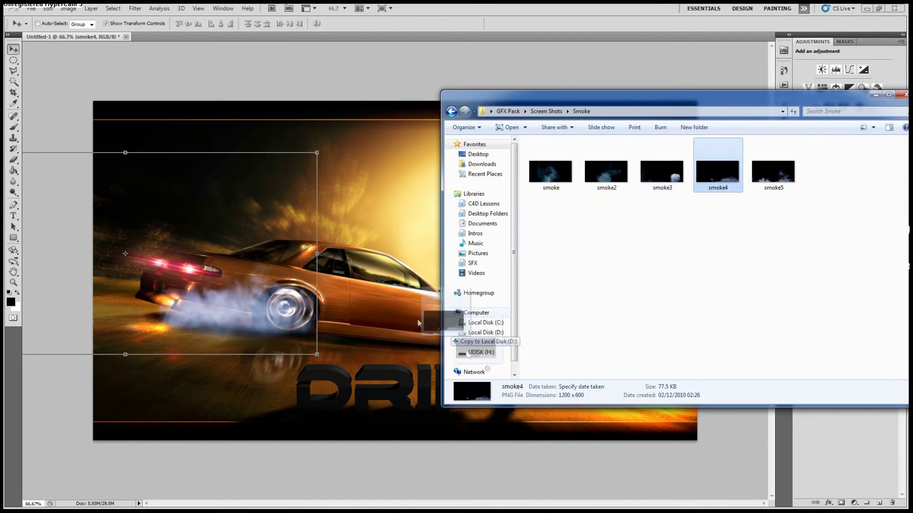
left_click_drag(724, 174, 592, 316)
left_click(821, 221)
left_click(818, 298)
left_click_drag(584, 177, 467, 238)
left_click_drag(389, 353, 454, 342)
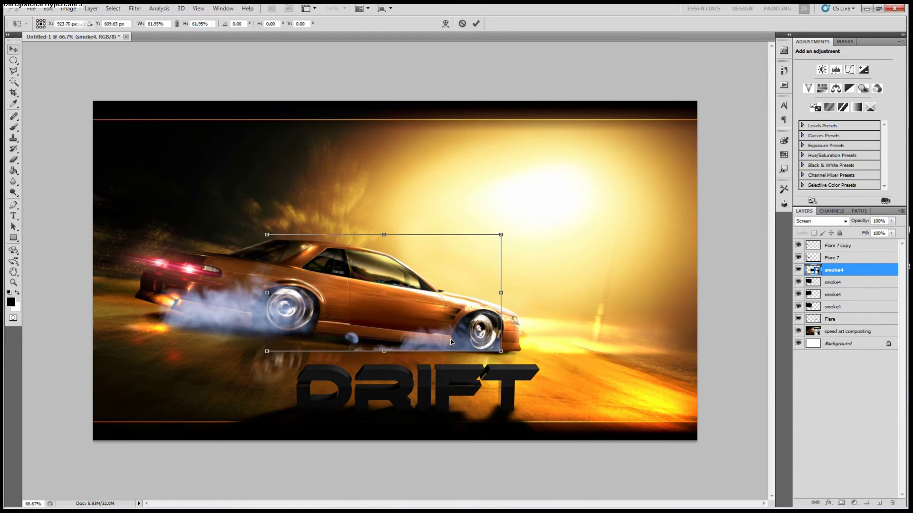
key("Return")
- Erase the front-wheel smoke puffs near the DRIFT text with an 80 px eraser
key("e")
key("bracketleft")
key("bracketleft")
key("bracketleft")
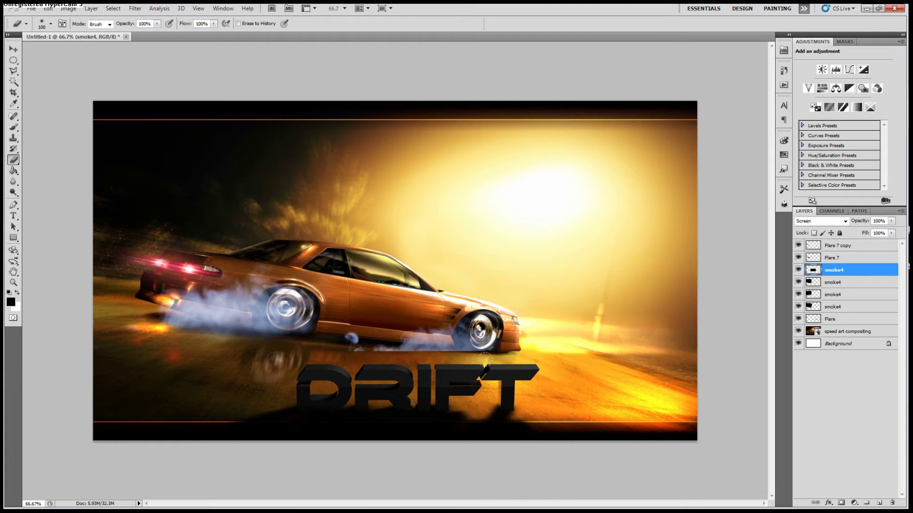
key("bracketleft")
key("bracketleft")
mouse_move(464, 362)
left_mouse_down()
mouse_move(388, 355)
mouse_move(483, 360)
left_mouse_up()
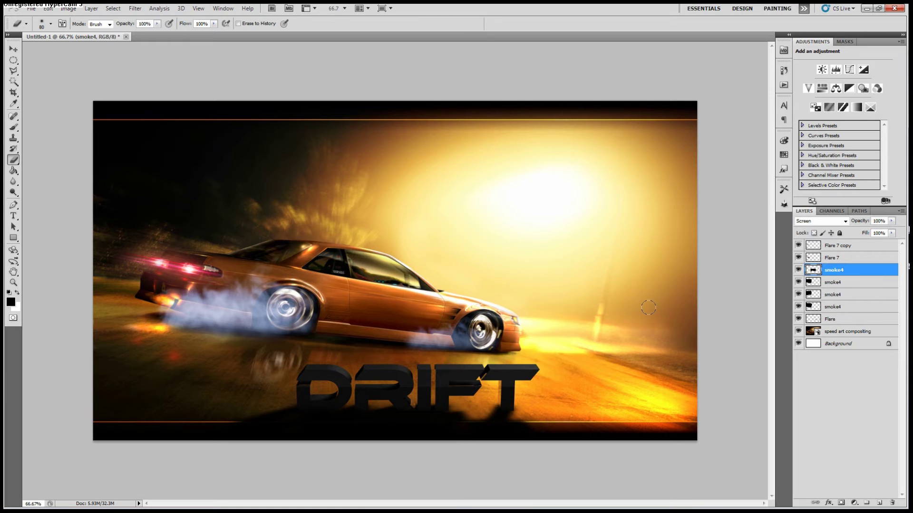
key("v")
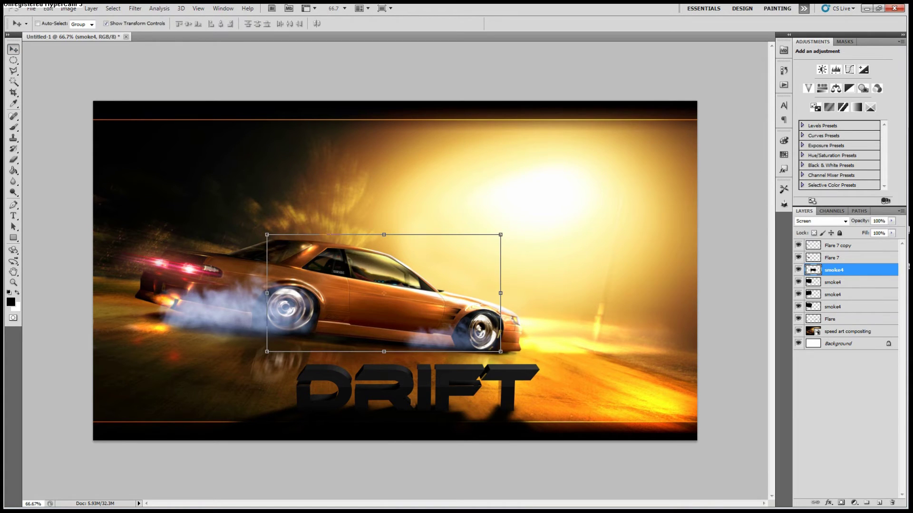
- Open the Flares folder in the file browser
key("alt+Tab")
left_click(546, 112)
double_click(564, 225)
- Place the Flare image over the car's front, shrink it to about 53%, and erase parts with a 175 px eraser
left_click_drag(828, 170, 231, 364)
key("shift+alt+s")
left_click_drag(396, 272, 482, 313)
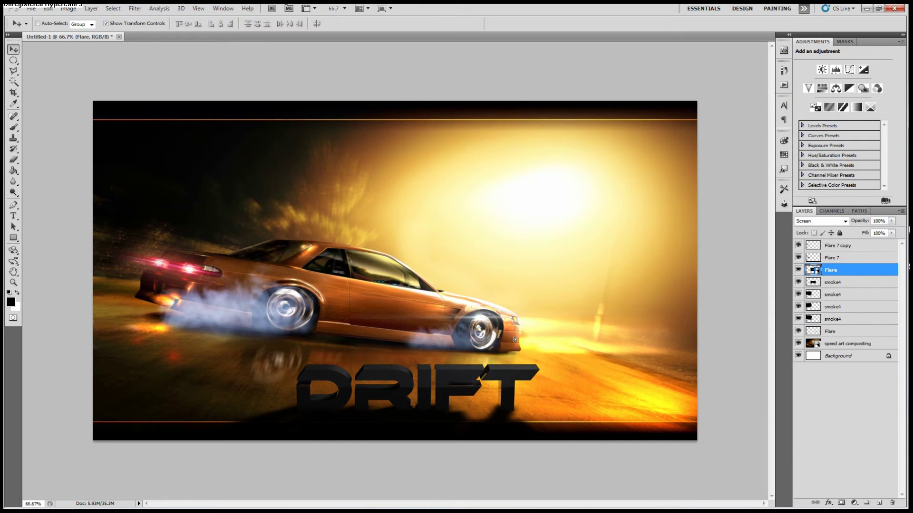
mouse_move(609, 242)
left_mouse_down()
mouse_move(551, 360)
mouse_move(516, 320)
left_mouse_up()
key("Return")
key("e")
key("bracketright")
key("bracketright")
key("bracketright")
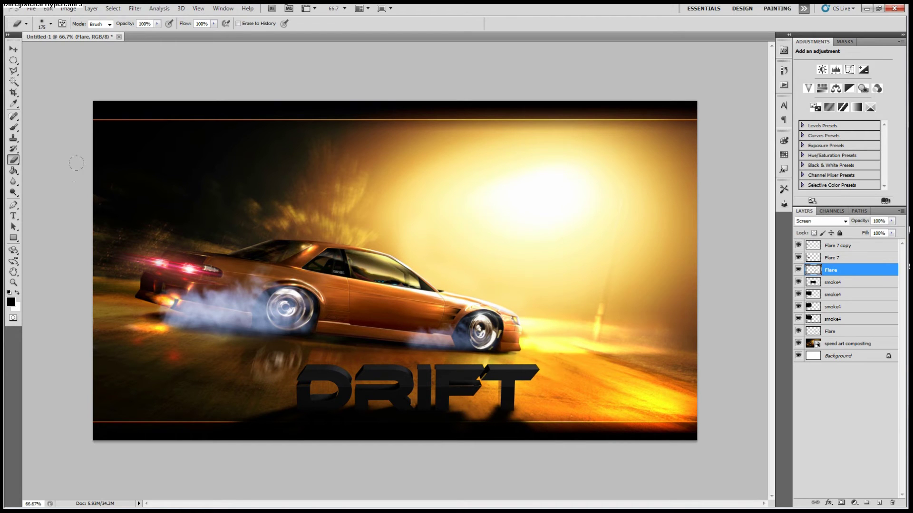
left_click(14, 48)
left_click(594, 360)
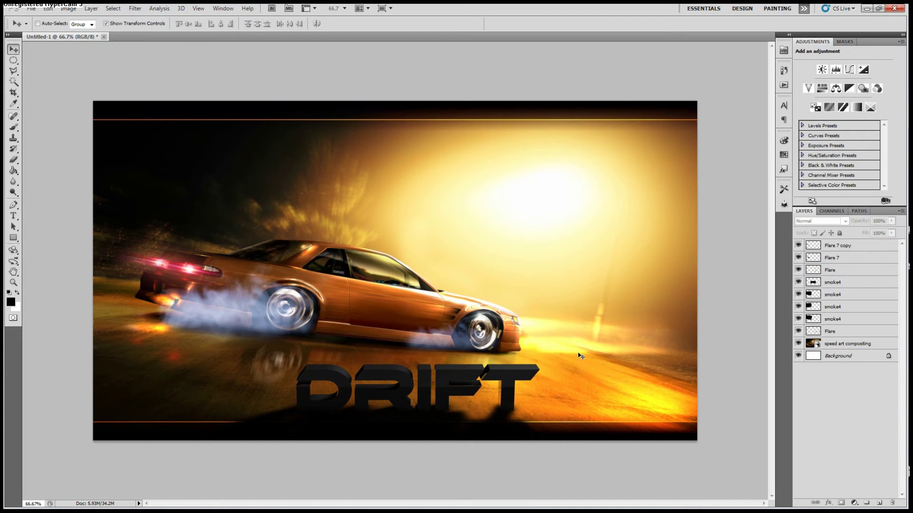
- Type white 48 pt text 'Drift By ThaHitmanHD' near the top edge
key("t")
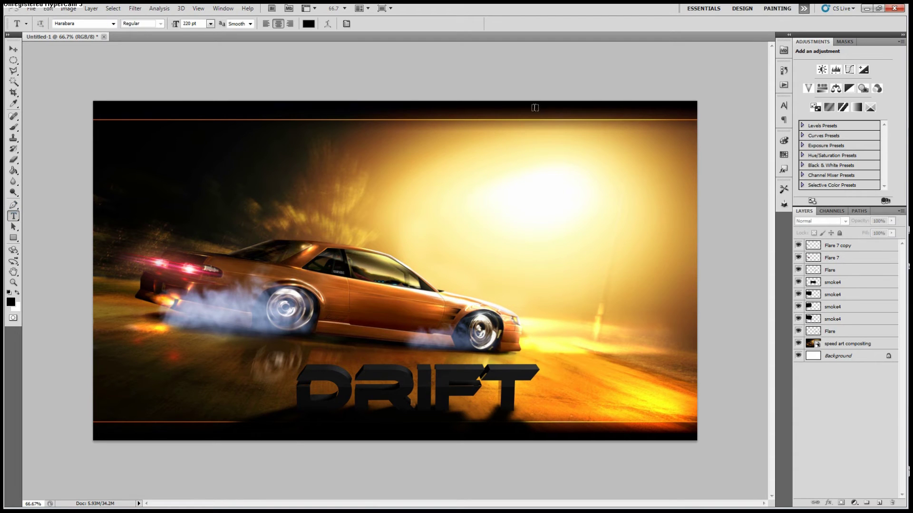
left_click(535, 109)
left_click(211, 24)
left_click(217, 101)
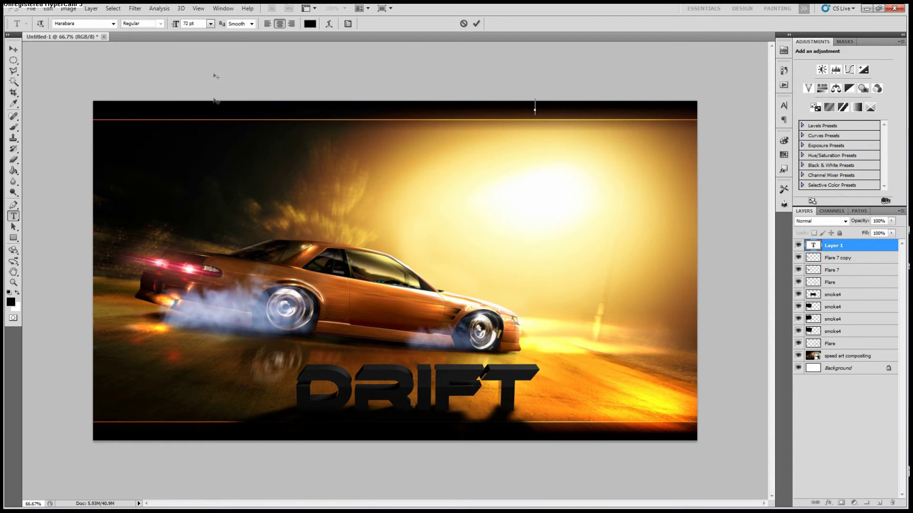
left_click(210, 24)
left_click(209, 161)
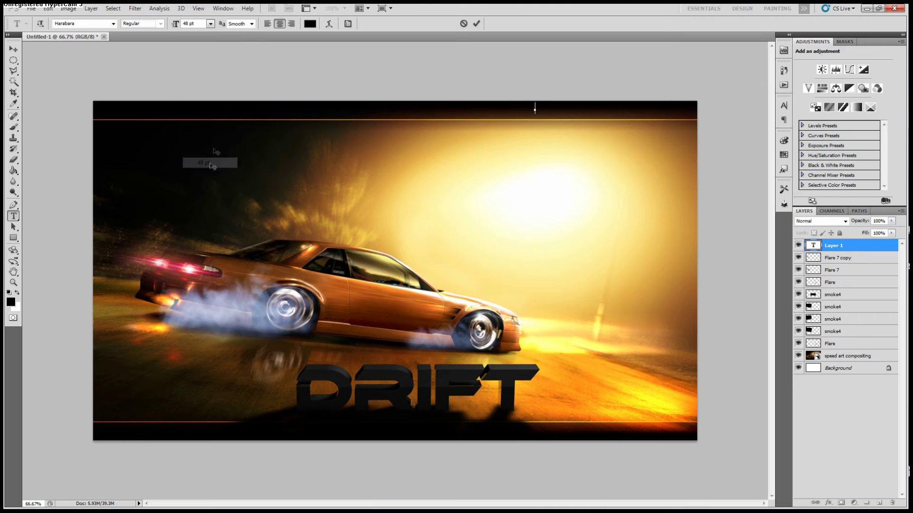
type("xDrift By ThaHitmanHD")
key("ctrl+Return")
- Move the signature text into the top-right corner
key("v")
left_click_drag(577, 109, 660, 112)
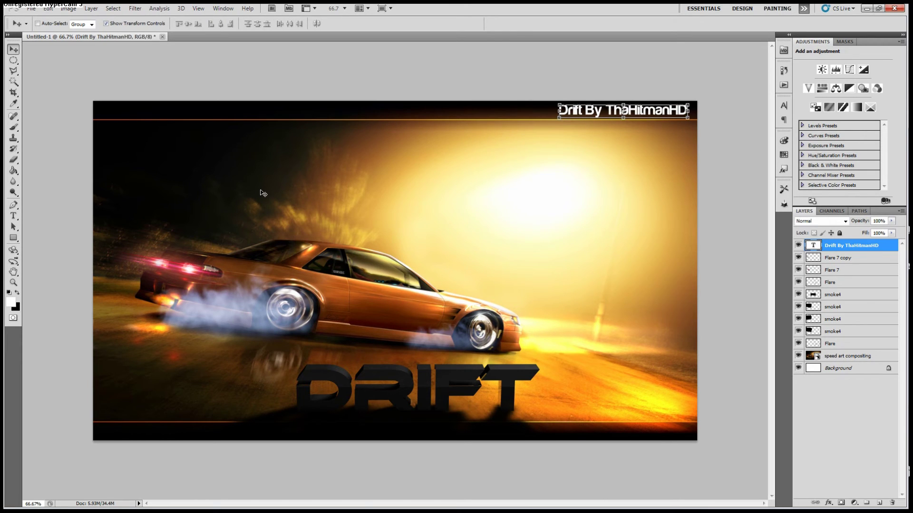
key("space")
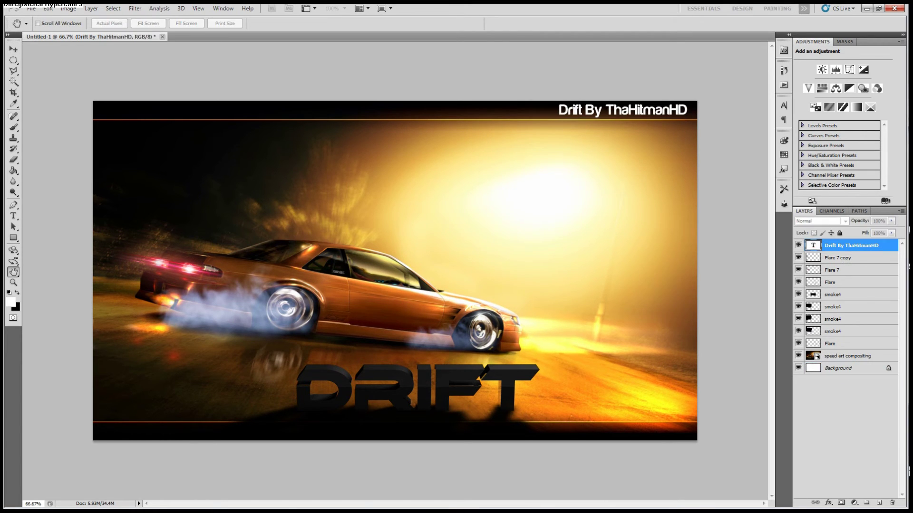
left_click(851, 369)
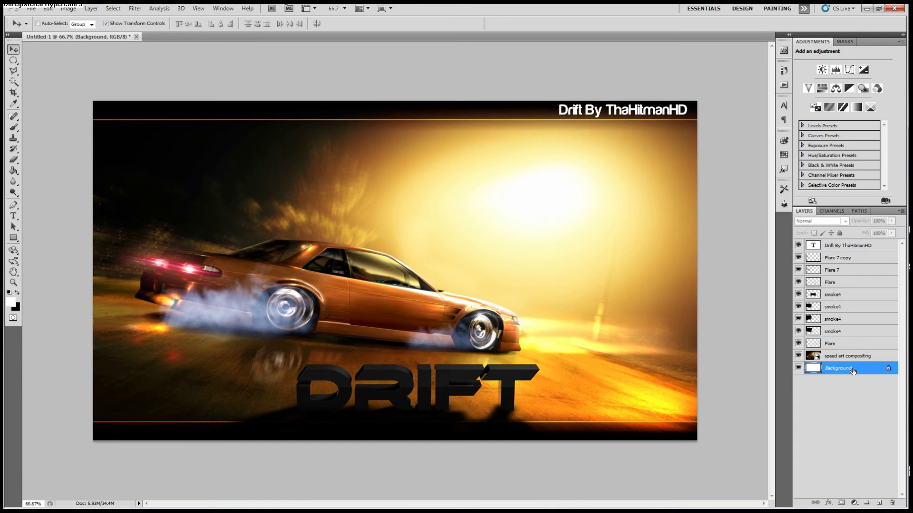
- Recolour the 'Drift By ThaHitmanHD' signature text grey
left_click(850, 245)
double_click(813, 246)
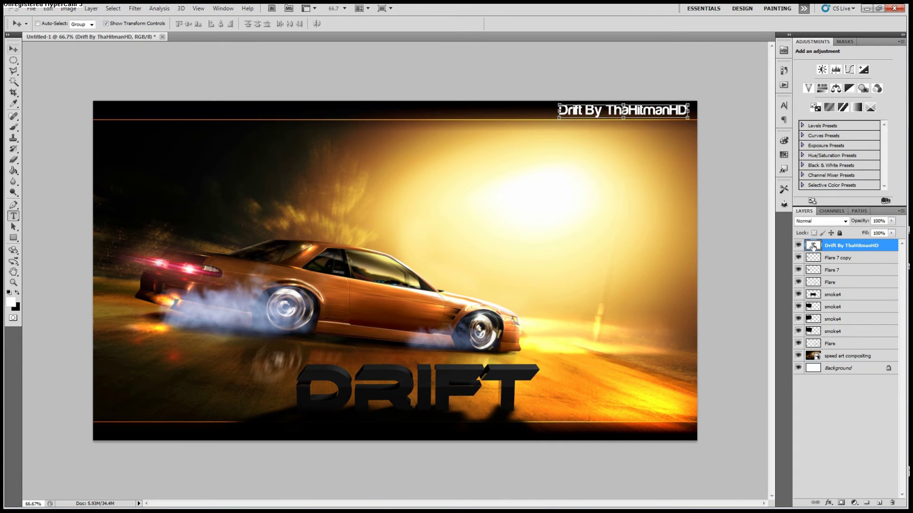
key("Escape")
left_click(839, 366)
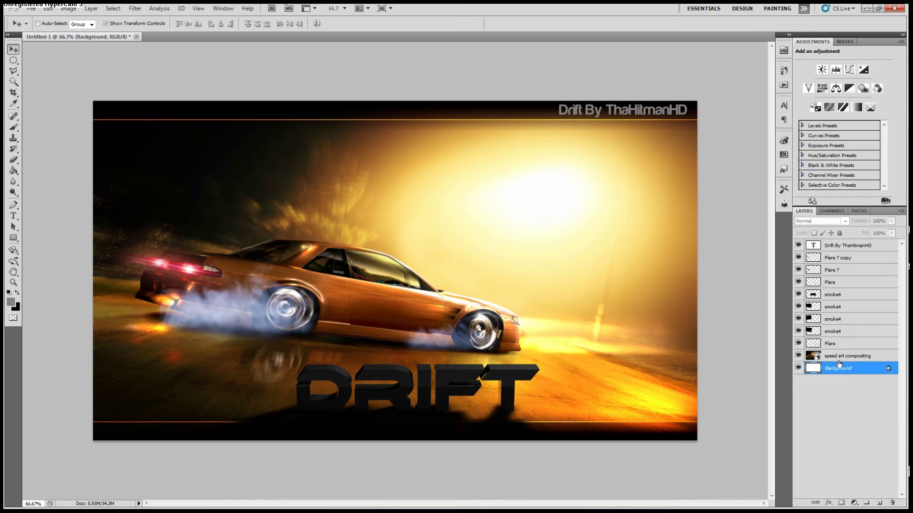
- Type a white 'ThAHitmAn' tag in the Rufa font at the top-left
left_click(13, 215)
left_click(142, 143)
left_click(113, 23)
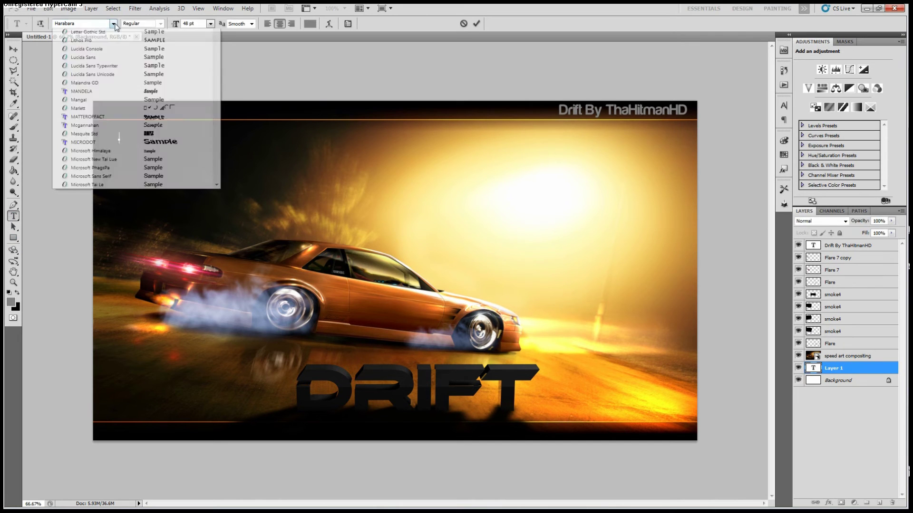
left_click_drag(217, 157, 218, 197)
left_click(142, 149)
key("d")
key("x")
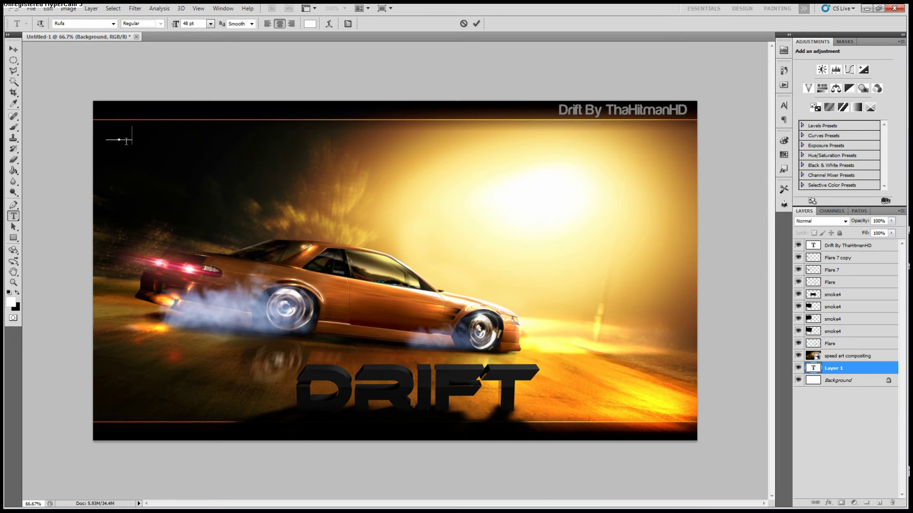
type("itmAn")
left_click(14, 49)
- Tilt the tag into the top-left corner and fade it to 28% opacity
key("ctrl+bracketright")
mouse_move(172, 147)
left_mouse_down()
mouse_move(231, 163)
mouse_move(239, 145)
mouse_move(132, 130)
left_mouse_up()
left_click_drag(891, 221, 858, 235)
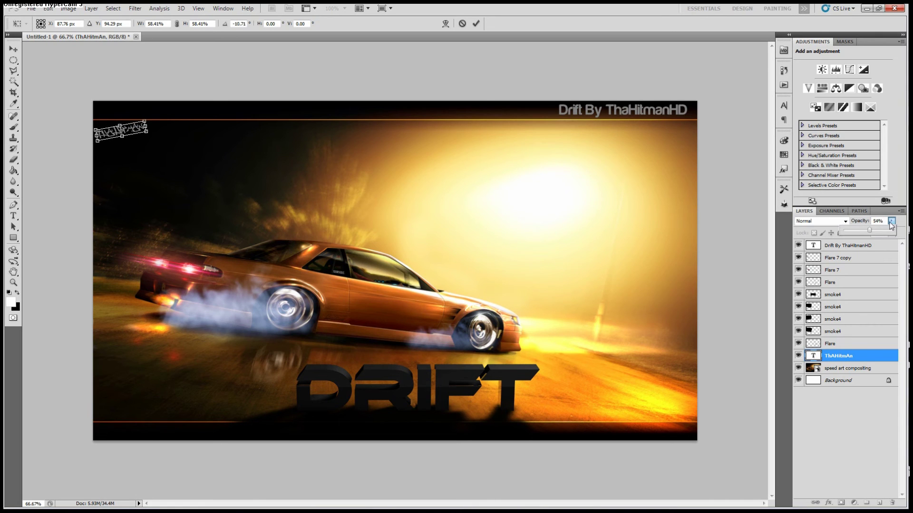
key("Return")
left_click(854, 385)
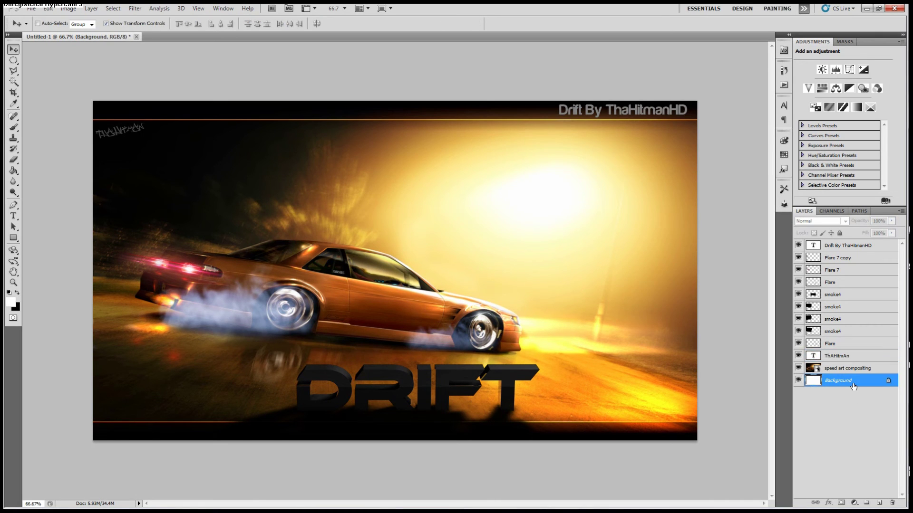